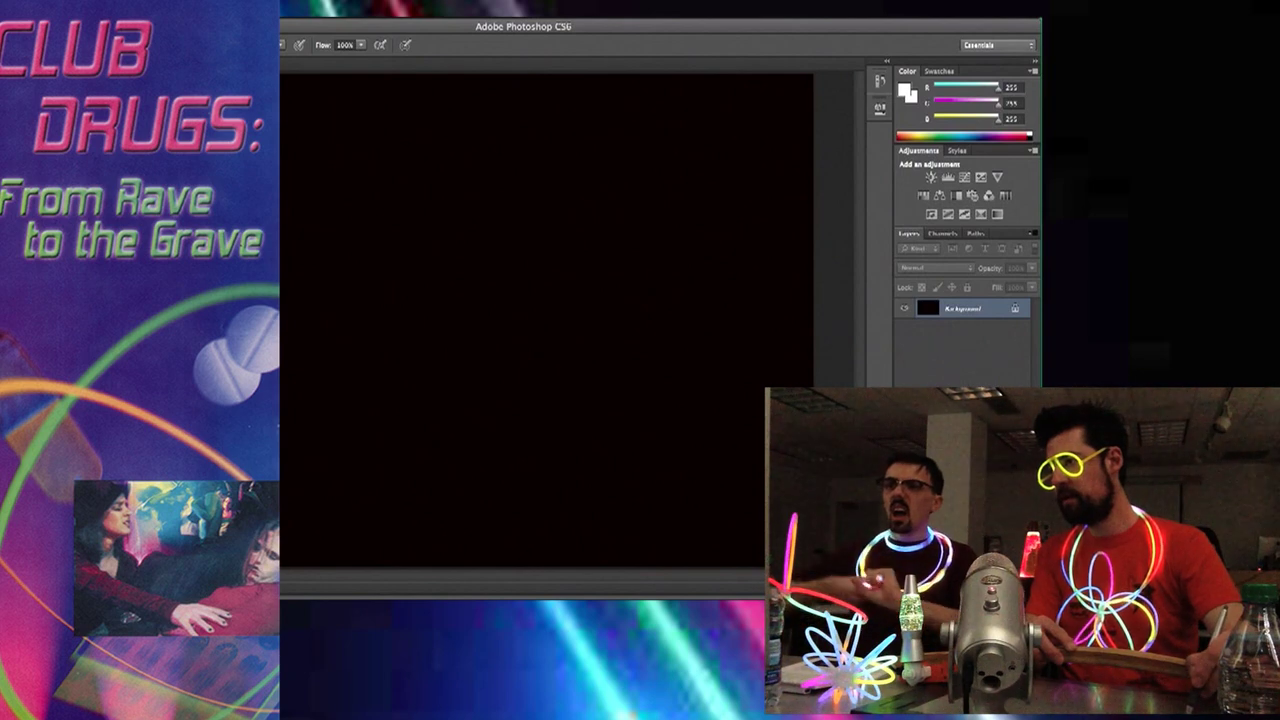
Draw the first dancer's raised arms, head, second leg and glasses in white.
mouse_move(218, 302)
left_mouse_down()
mouse_move(242, 286)
mouse_move(266, 292)
mouse_move(230, 364)
mouse_move(250, 376)
left_mouse_up()
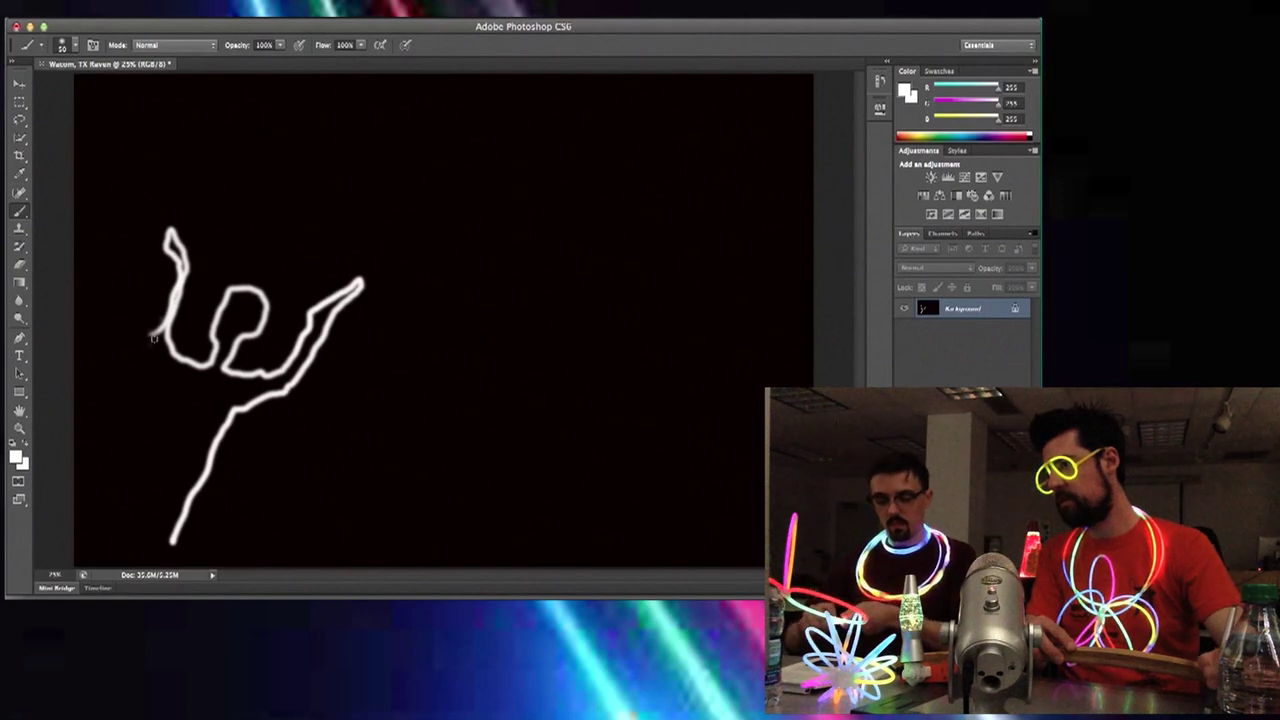
mouse_move(153, 339)
left_mouse_down()
mouse_move(167, 375)
mouse_move(123, 526)
left_mouse_up()
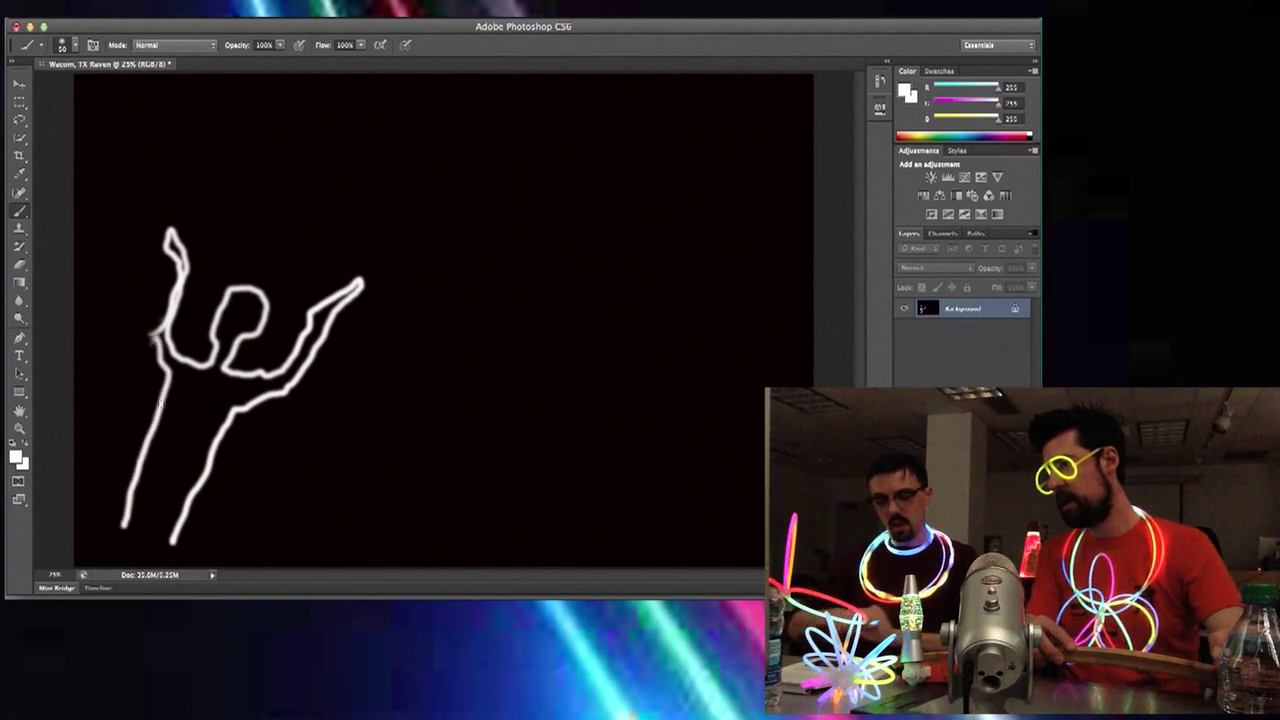
mouse_move(222, 311)
left_mouse_down()
mouse_move(250, 333)
mouse_move(236, 343)
left_mouse_up()
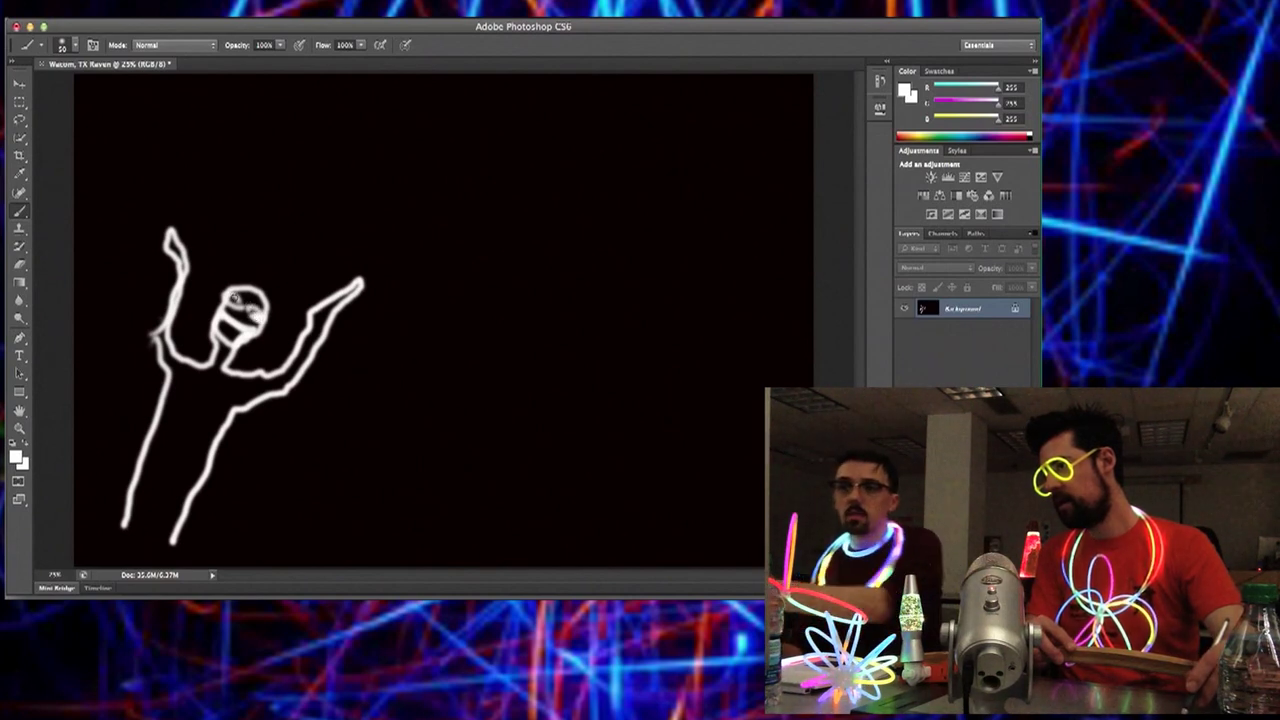
mouse_move(242, 306)
left_mouse_down()
mouse_move(212, 300)
mouse_move(240, 314)
left_mouse_up()
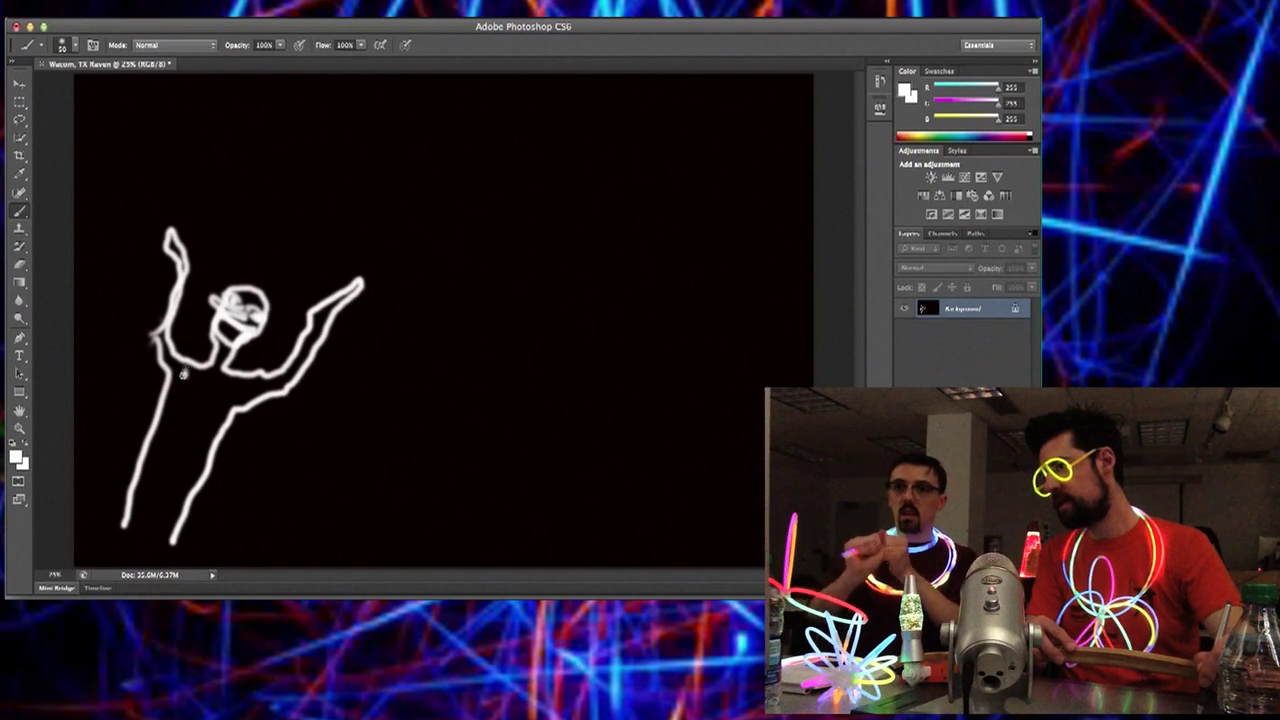
Add chest details, briefs and a foot to the first dancer, and begin a hat outline.
left_click_drag(183, 372, 184, 382)
left_click(220, 395)
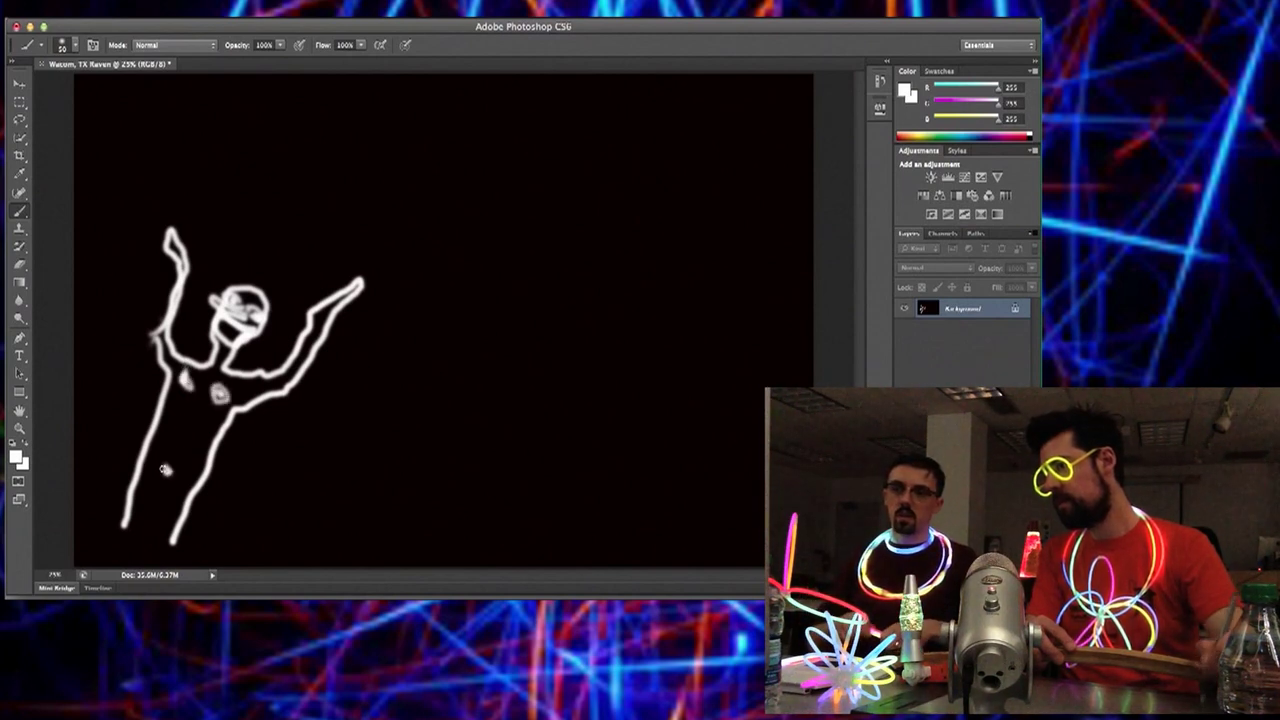
mouse_move(125, 492)
left_mouse_down()
mouse_move(181, 517)
mouse_move(148, 533)
mouse_move(129, 497)
mouse_move(141, 545)
mouse_move(124, 528)
mouse_move(92, 560)
left_mouse_up()
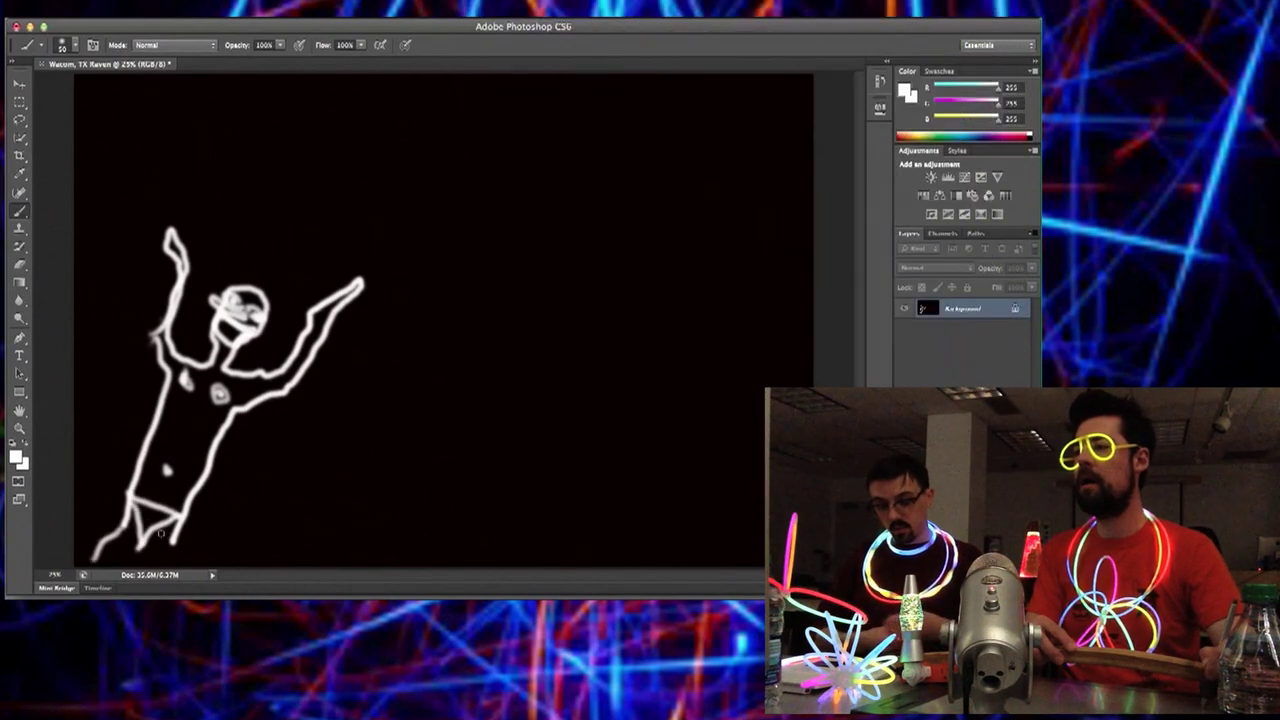
left_click_drag(170, 545, 155, 566)
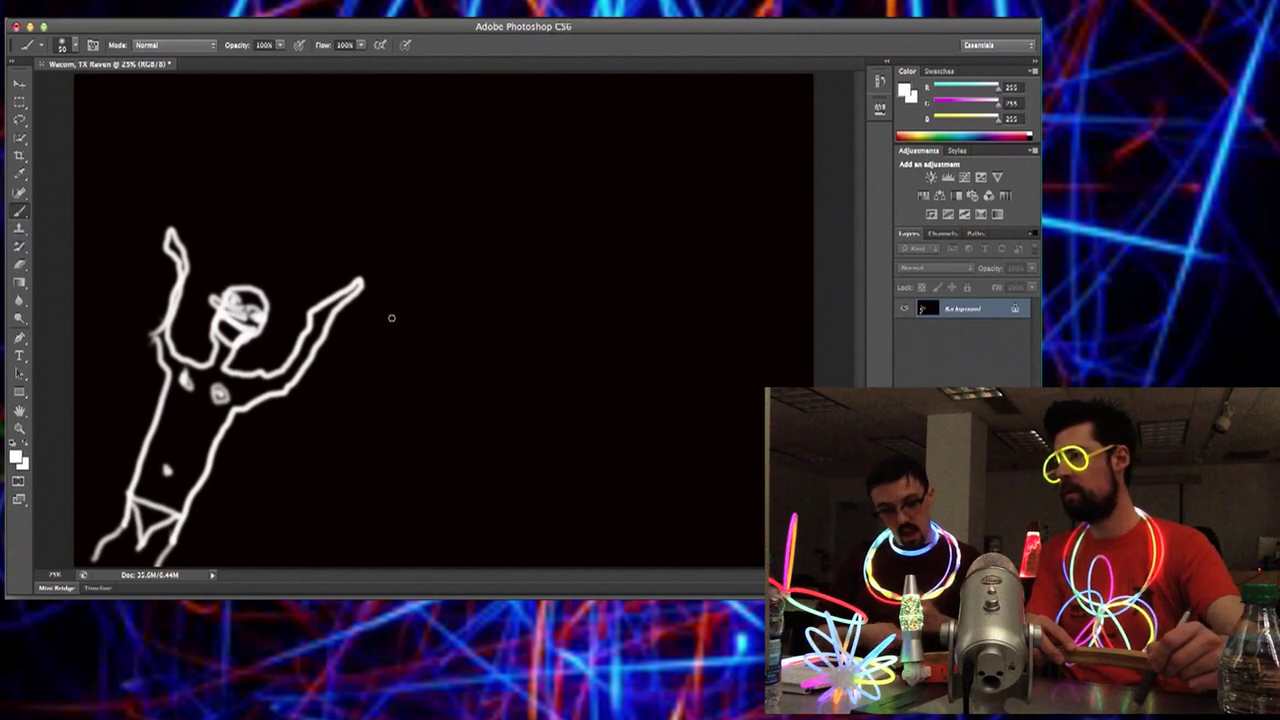
mouse_move(391, 317)
left_mouse_down()
mouse_move(412, 288)
mouse_move(541, 248)
mouse_move(549, 273)
mouse_move(521, 296)
mouse_move(382, 324)
left_mouse_up()
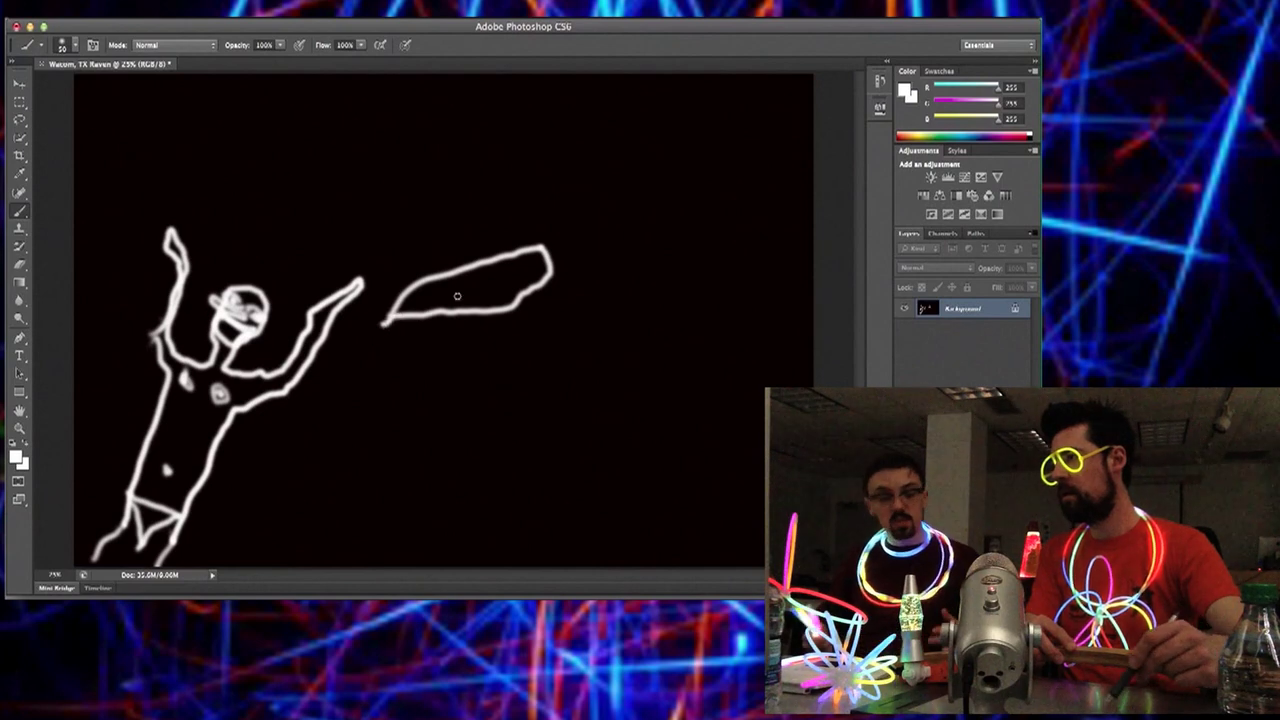
Draw the second dancer's hat brim, hair, body, raised arm and side, then begin the third figure.
mouse_move(549, 280)
left_mouse_down()
mouse_move(566, 318)
mouse_move(534, 357)
mouse_move(543, 385)
mouse_move(568, 392)
mouse_move(566, 412)
mouse_move(560, 400)
left_mouse_up()
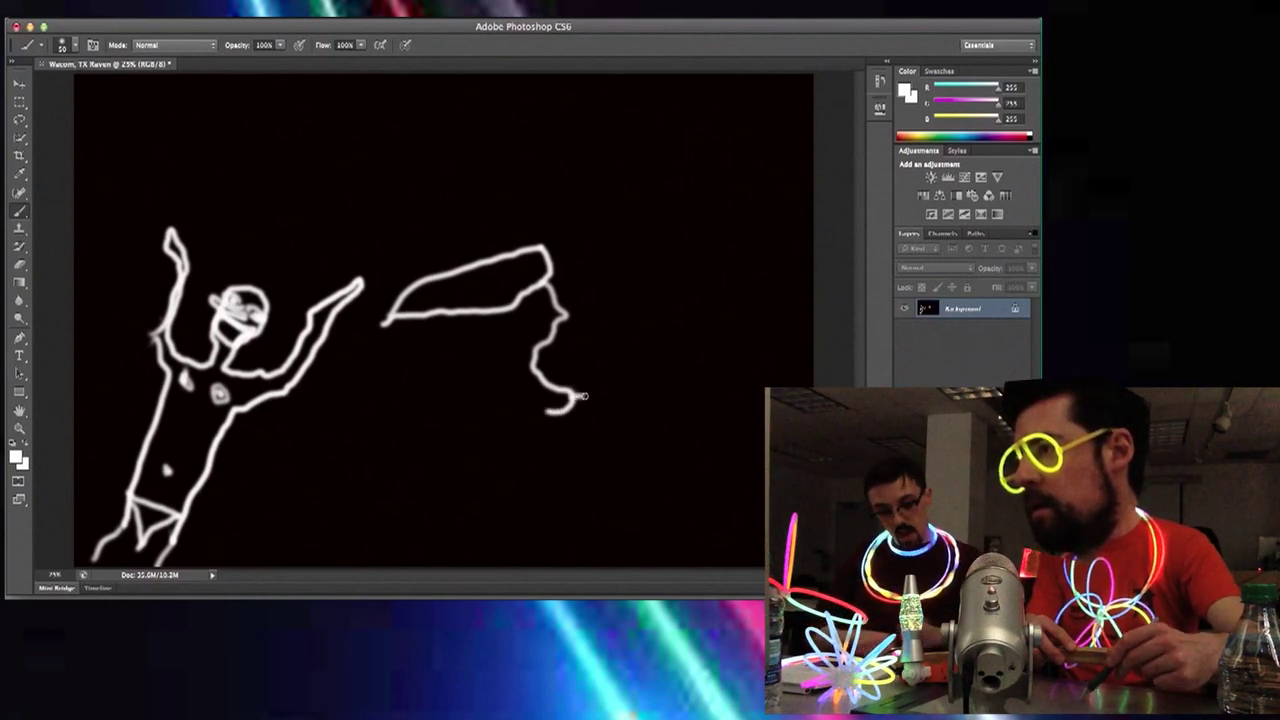
mouse_move(545, 427)
left_mouse_down()
mouse_move(557, 571)
mouse_move(510, 520)
mouse_move(509, 500)
mouse_move(456, 560)
mouse_move(457, 524)
mouse_move(485, 474)
mouse_move(485, 397)
mouse_move(432, 370)
mouse_move(378, 212)
mouse_move(405, 226)
mouse_move(447, 374)
mouse_move(472, 388)
mouse_move(508, 357)
mouse_move(500, 310)
left_mouse_up()
mouse_move(548, 376)
left_mouse_down()
mouse_move(593, 326)
mouse_move(609, 245)
mouse_move(630, 217)
mouse_move(637, 236)
mouse_move(573, 387)
left_mouse_up()
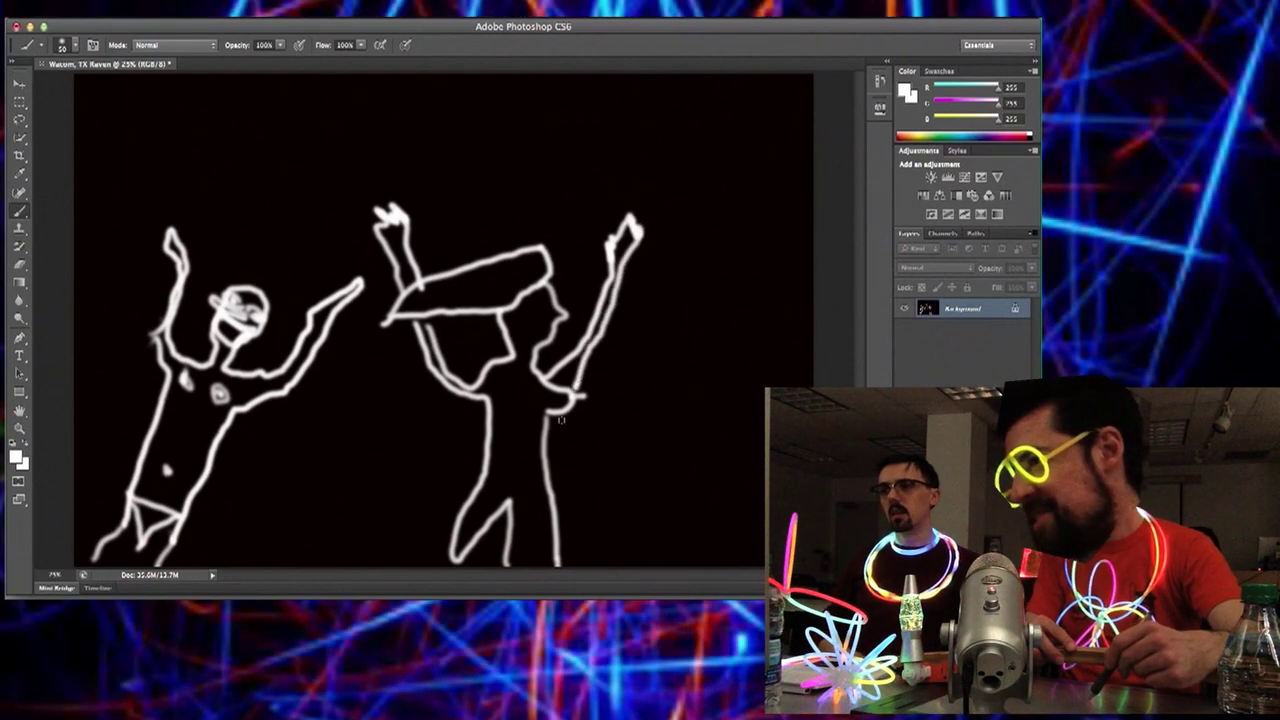
mouse_move(559, 481)
left_mouse_down()
mouse_move(558, 430)
mouse_move(502, 397)
mouse_move(515, 409)
left_mouse_up()
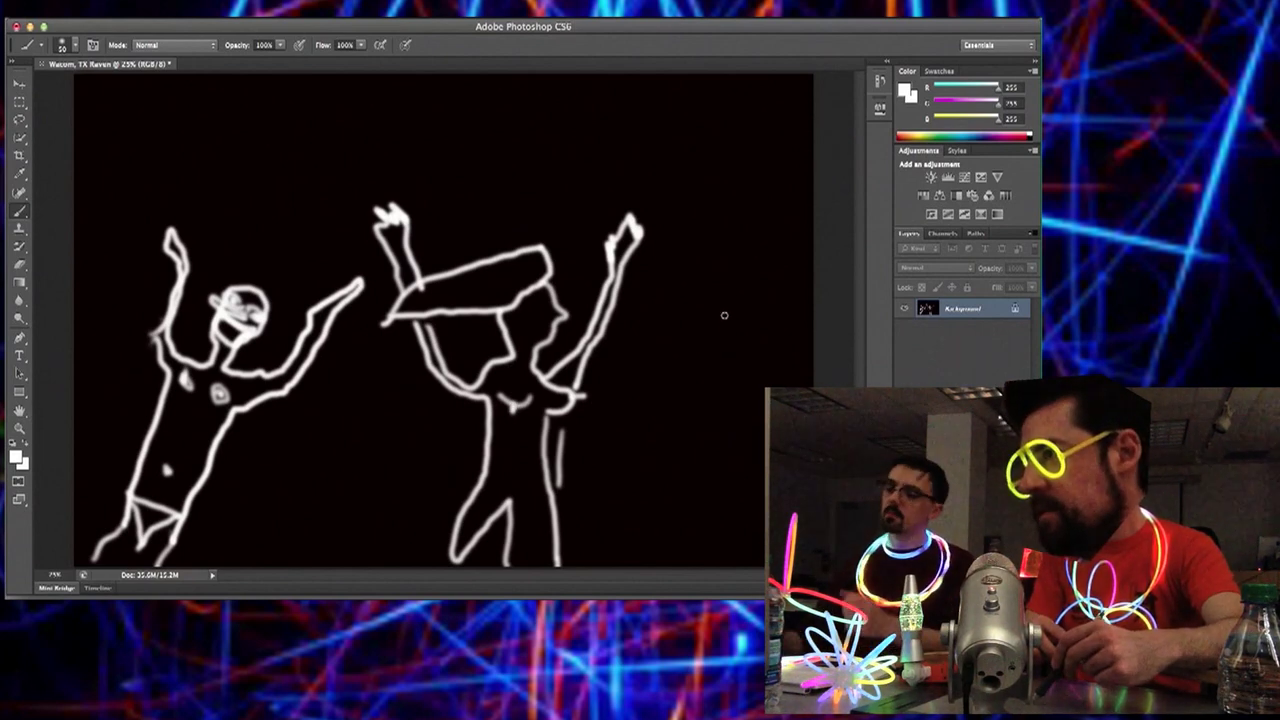
mouse_move(724, 315)
left_mouse_down()
mouse_move(761, 285)
mouse_move(749, 353)
mouse_move(775, 338)
mouse_move(795, 313)
mouse_move(800, 254)
mouse_move(779, 192)
mouse_move(738, 146)
mouse_move(718, 149)
mouse_move(724, 222)
mouse_move(699, 316)
mouse_move(718, 327)
mouse_move(707, 341)
mouse_move(717, 335)
mouse_move(718, 362)
mouse_move(745, 357)
mouse_move(694, 395)
mouse_move(659, 288)
mouse_move(662, 370)
mouse_move(687, 440)
mouse_move(651, 552)
mouse_move(707, 538)
mouse_move(745, 461)
left_mouse_up()
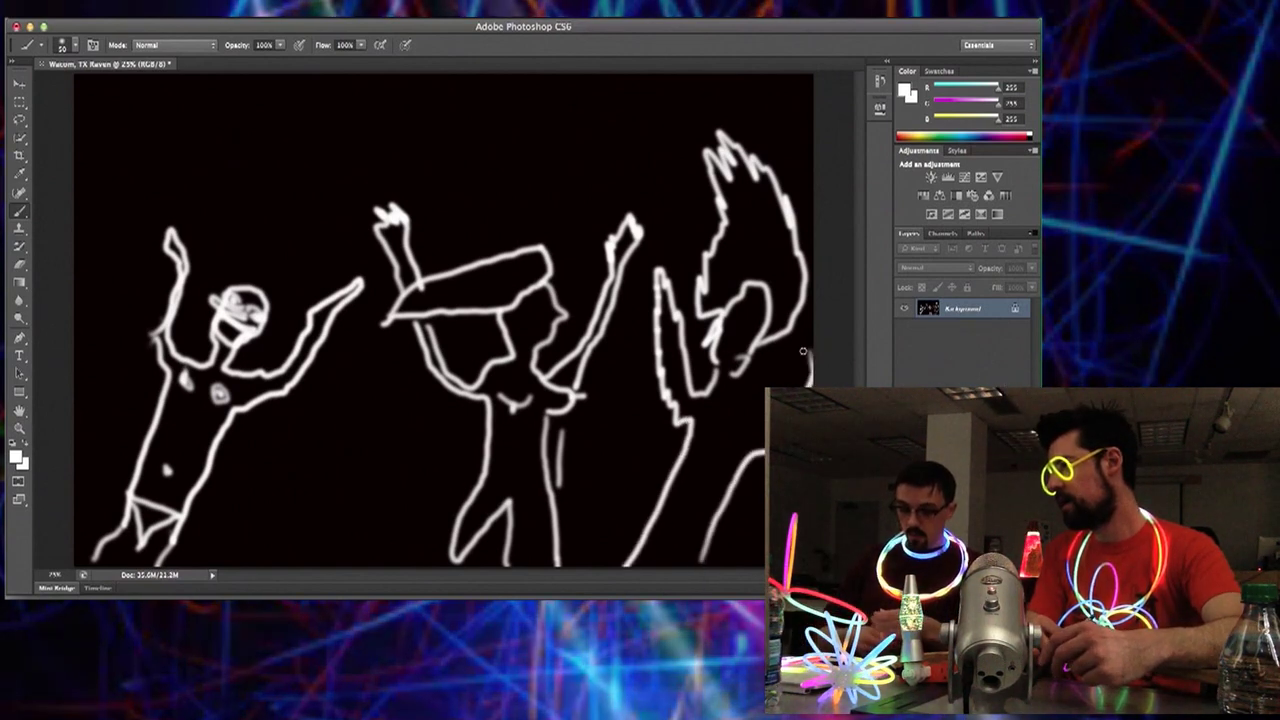
Draw the third dancer's edge curve, lower body, face and glasses, plus a zigzag near the first dancer's leg.
mouse_move(811, 346)
left_mouse_down()
mouse_move(786, 386)
mouse_move(745, 393)
left_mouse_up()
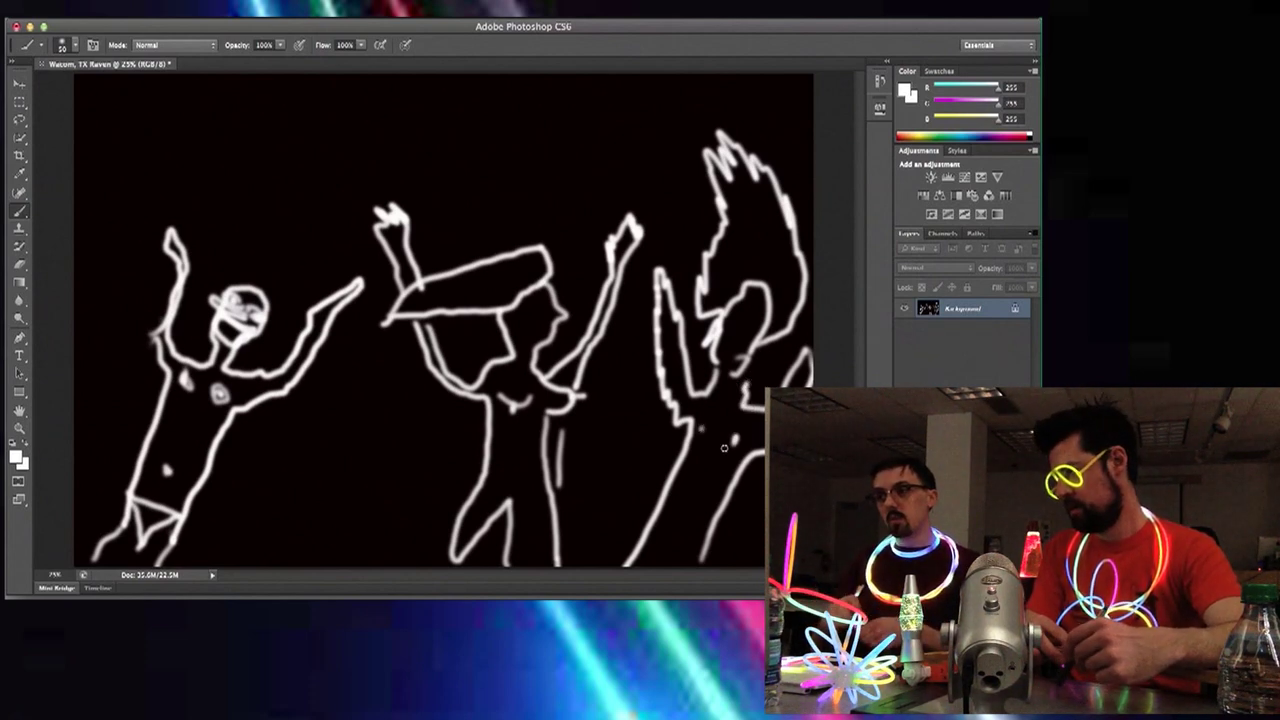
left_click_drag(677, 519, 717, 510)
left_click_drag(714, 460, 706, 484)
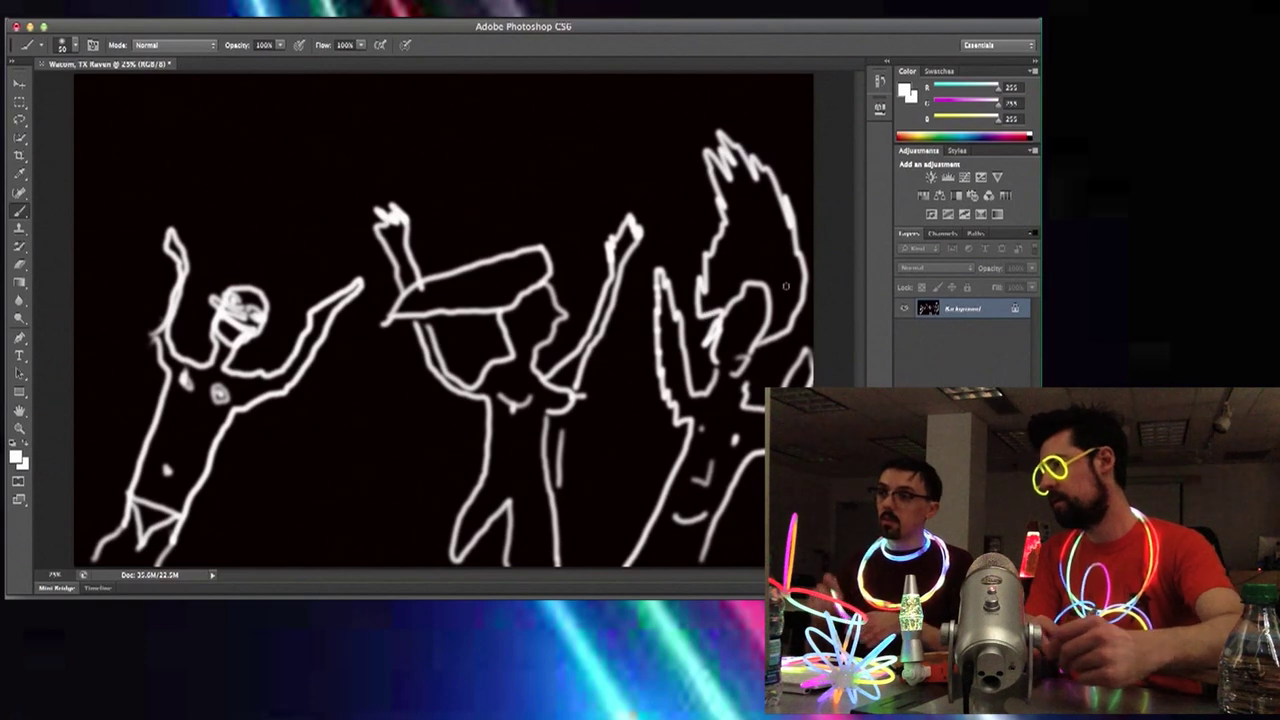
mouse_move(720, 305)
left_mouse_down()
mouse_move(782, 328)
mouse_move(755, 338)
mouse_move(747, 313)
mouse_move(717, 332)
mouse_move(721, 308)
left_mouse_up()
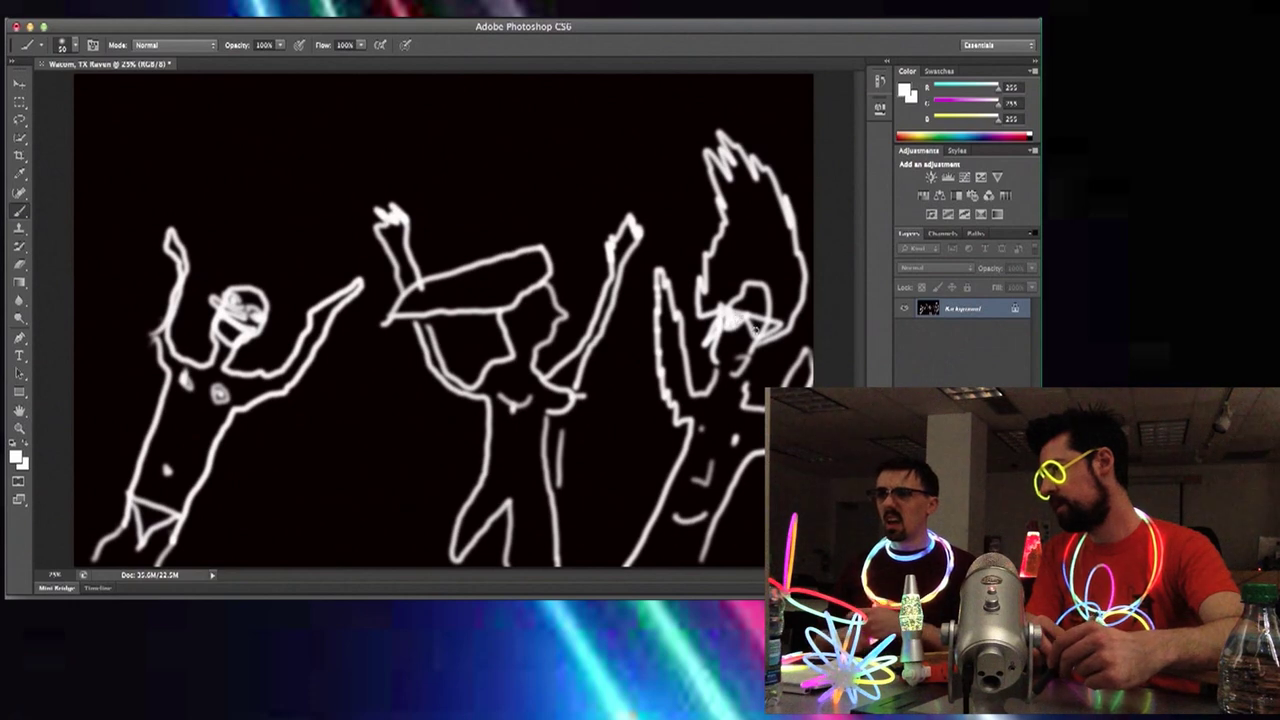
left_click_drag(754, 327, 758, 318)
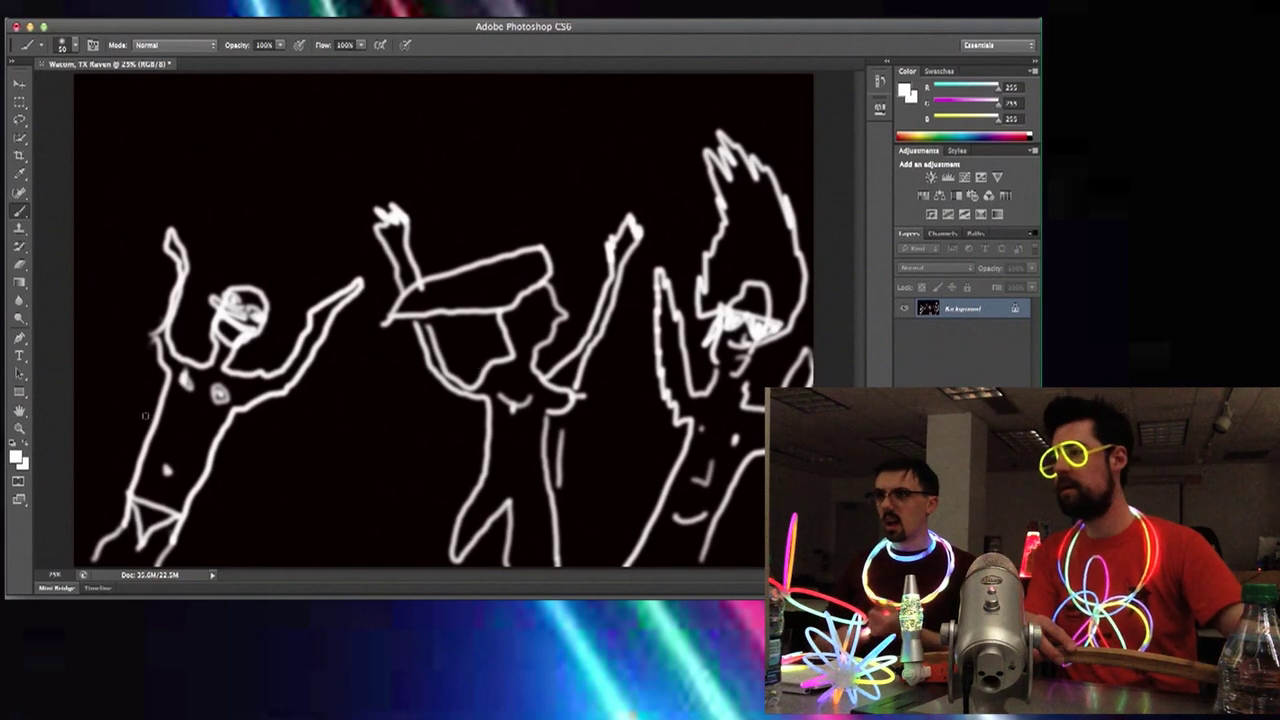
mouse_move(247, 494)
left_mouse_down()
mouse_move(200, 527)
mouse_move(218, 528)
mouse_move(209, 541)
mouse_move(239, 560)
mouse_move(283, 547)
mouse_move(238, 494)
mouse_move(242, 483)
mouse_move(291, 488)
left_mouse_up()
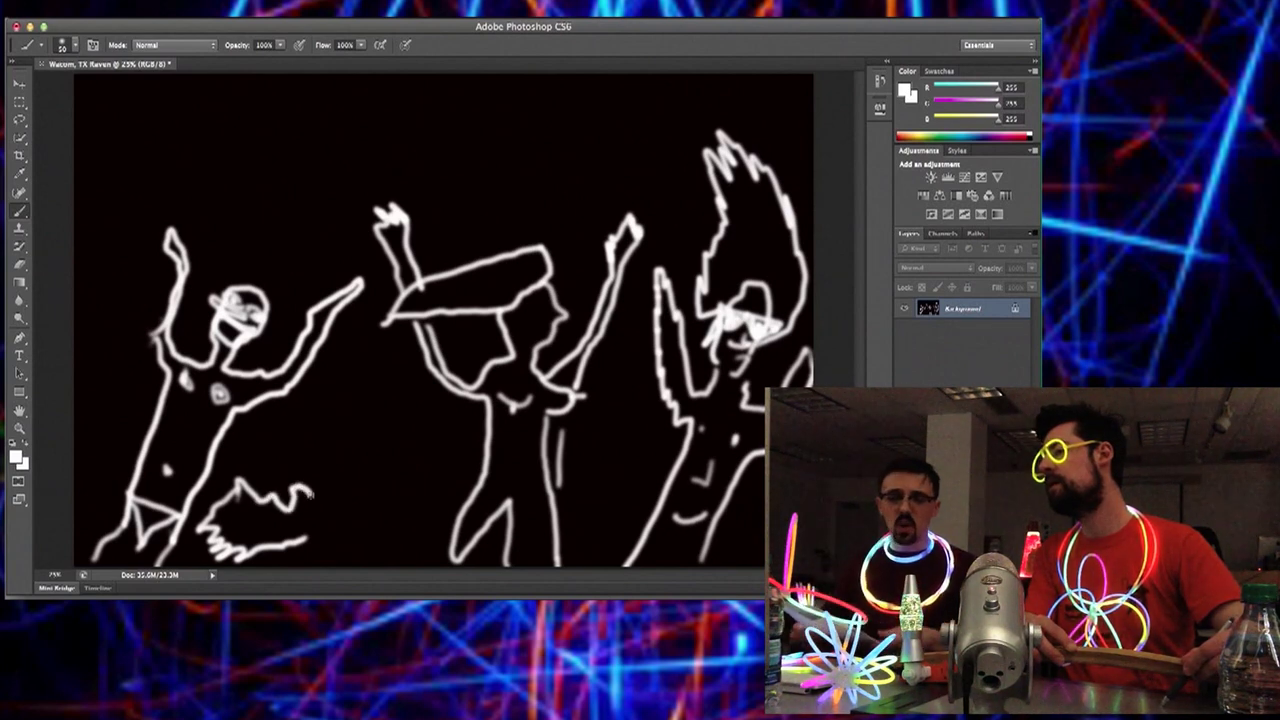
Extend the bottom stroke and add the reclining figure's raised hand and arm across the middle dancer.
left_click_drag(322, 493, 367, 487)
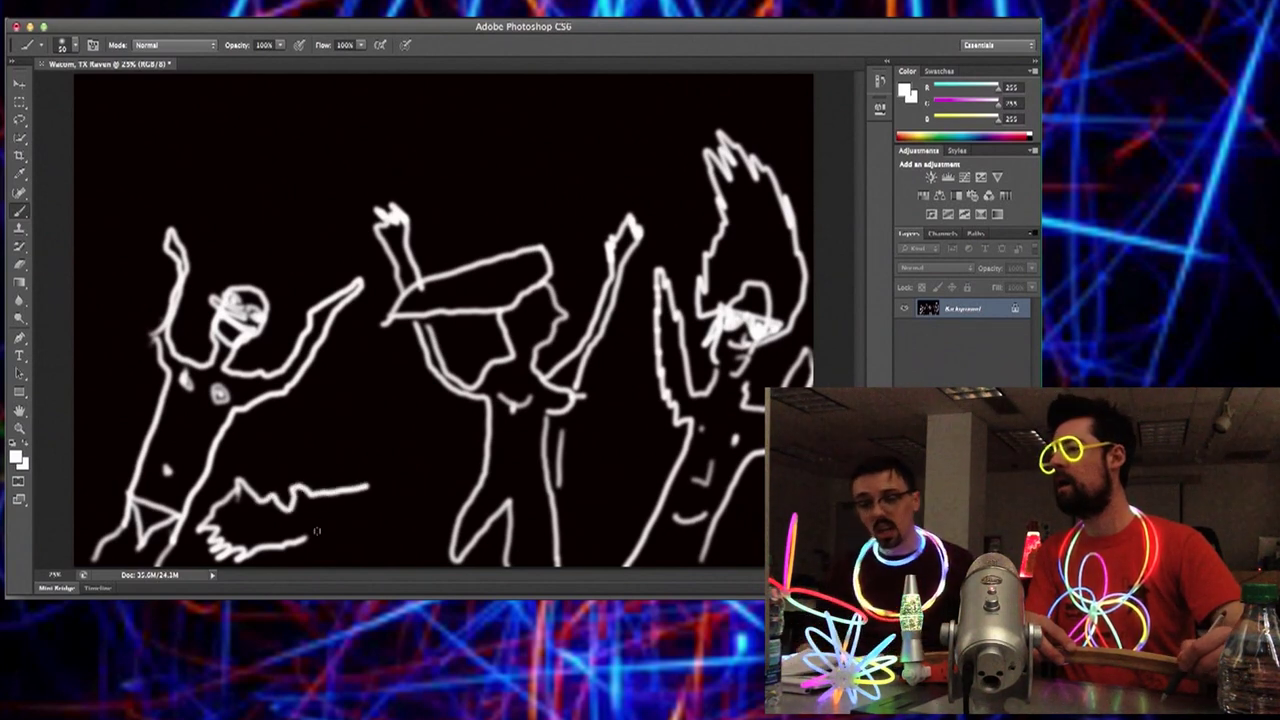
mouse_move(334, 531)
left_mouse_down()
mouse_move(398, 526)
mouse_move(368, 530)
mouse_move(360, 406)
mouse_move(332, 390)
mouse_move(346, 408)
mouse_move(353, 523)
mouse_move(314, 389)
mouse_move(295, 393)
mouse_move(309, 488)
left_mouse_up()
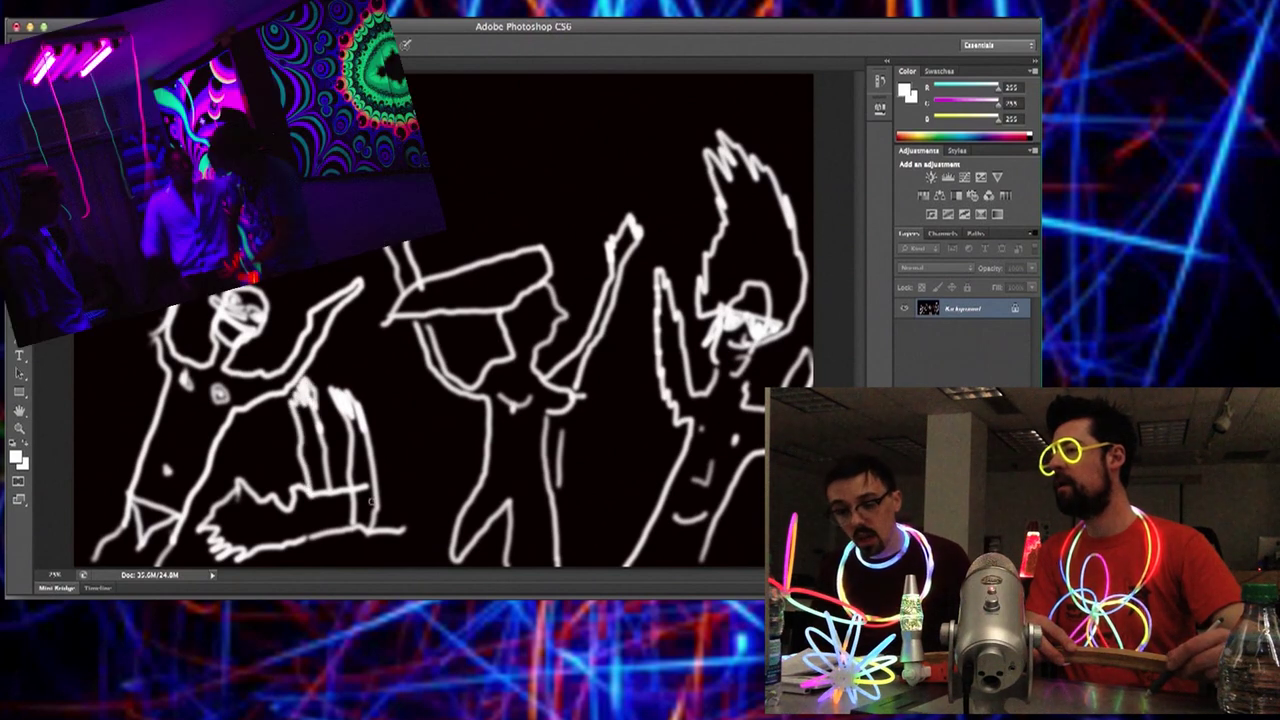
mouse_move(395, 489)
left_mouse_down()
mouse_move(418, 463)
mouse_move(416, 440)
mouse_move(373, 346)
mouse_move(347, 329)
mouse_move(394, 339)
mouse_move(433, 451)
mouse_move(480, 438)
left_mouse_up()
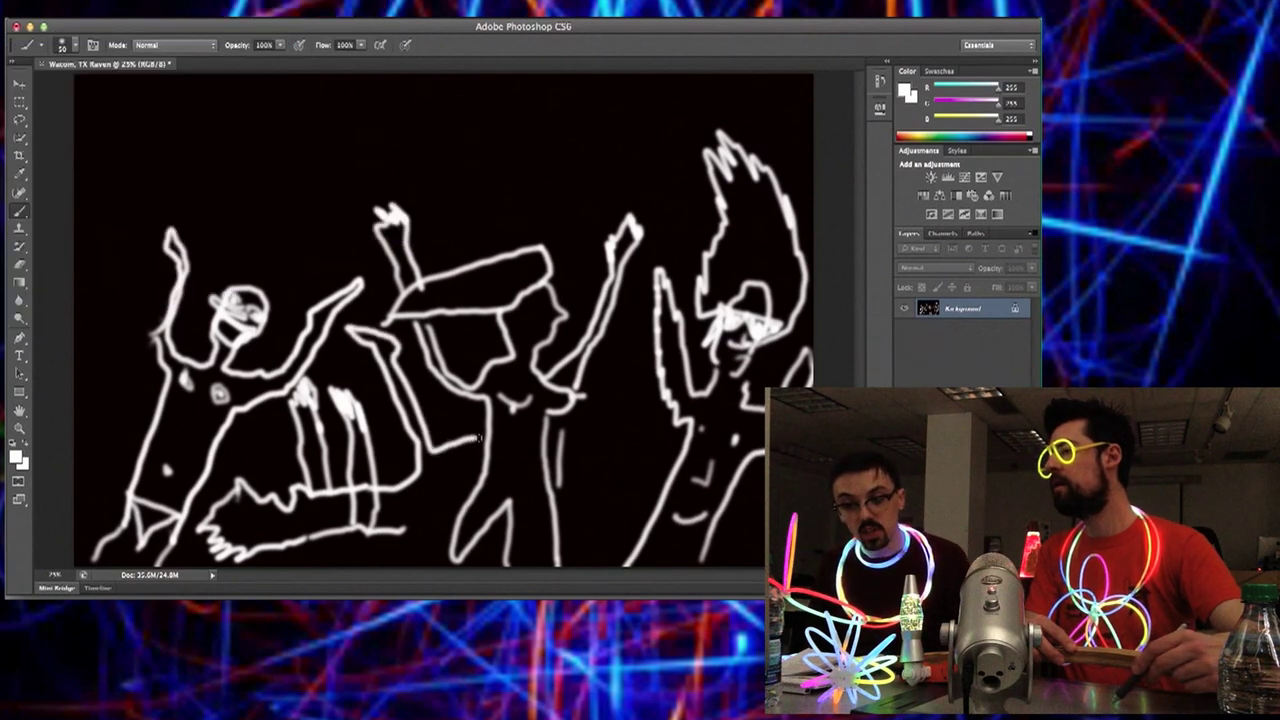
mouse_move(552, 421)
left_mouse_down()
mouse_move(650, 424)
mouse_move(647, 389)
mouse_move(656, 416)
mouse_move(651, 439)
mouse_move(556, 462)
left_mouse_up()
left_click_drag(465, 493, 411, 530)
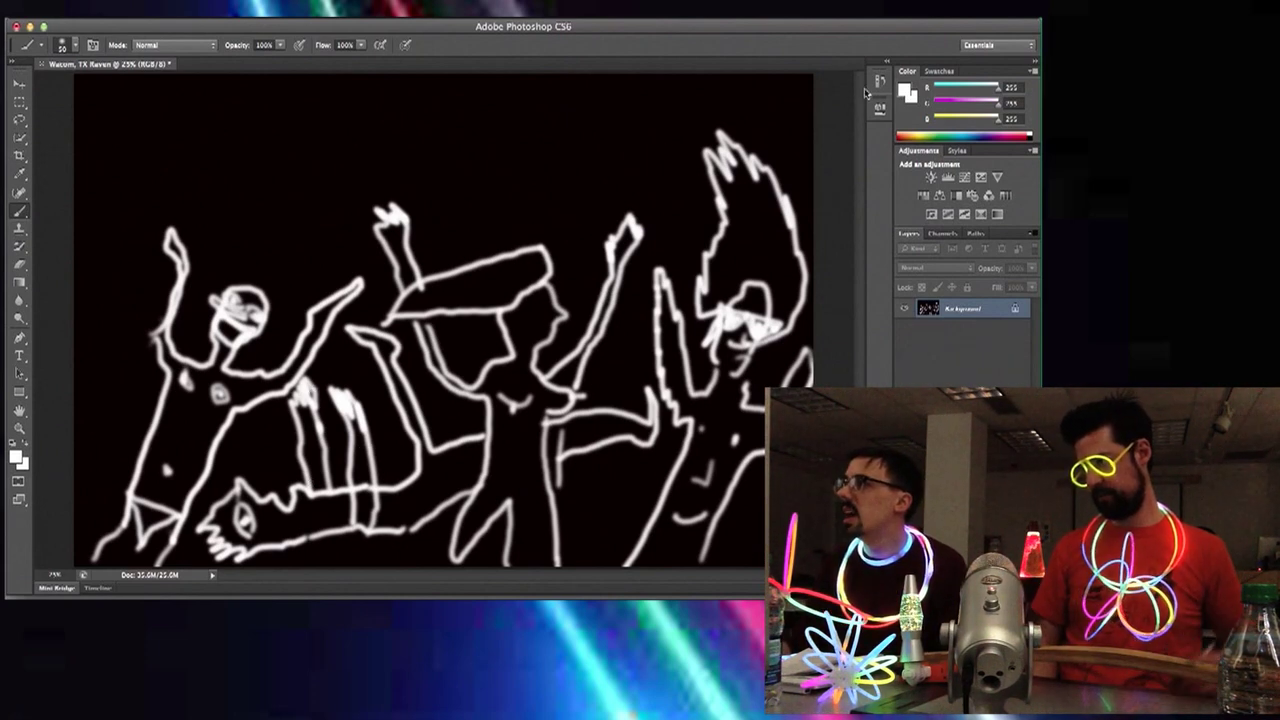
Set a soft 102 px brush and change the foreground colour from red to magenta.
left_click_drag(1030, 134, 1026, 132)
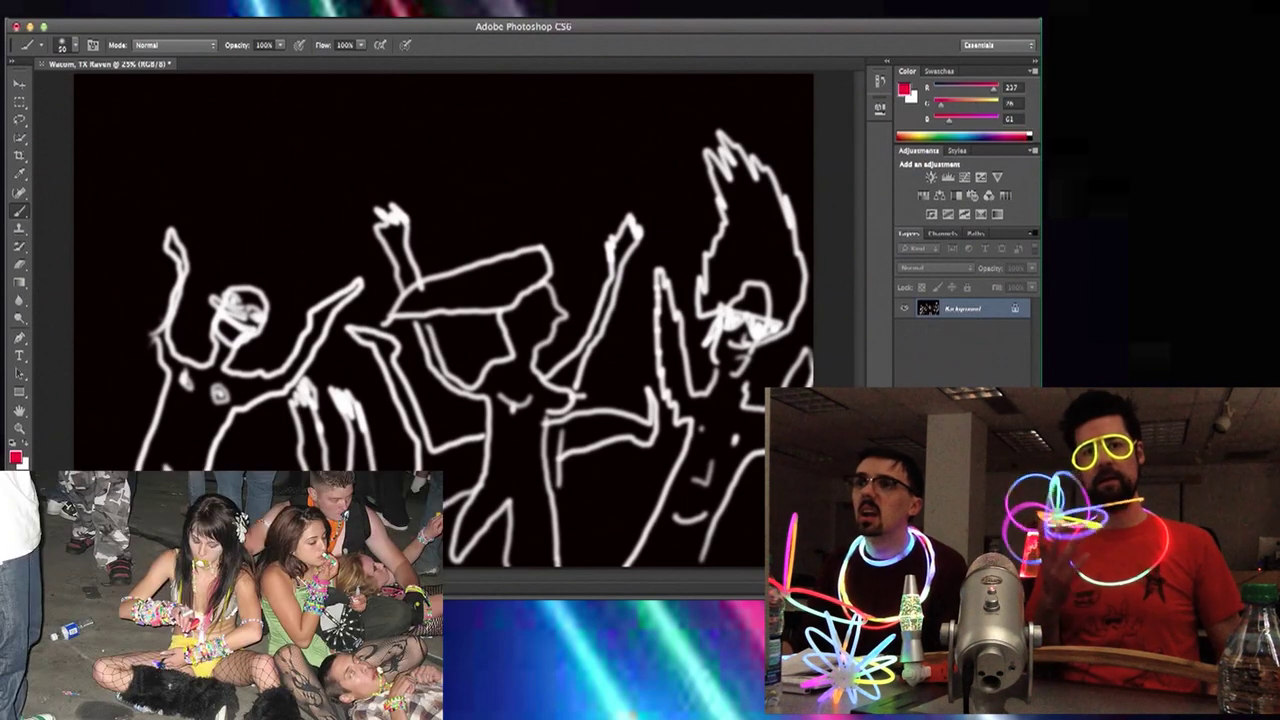
left_click(75, 45)
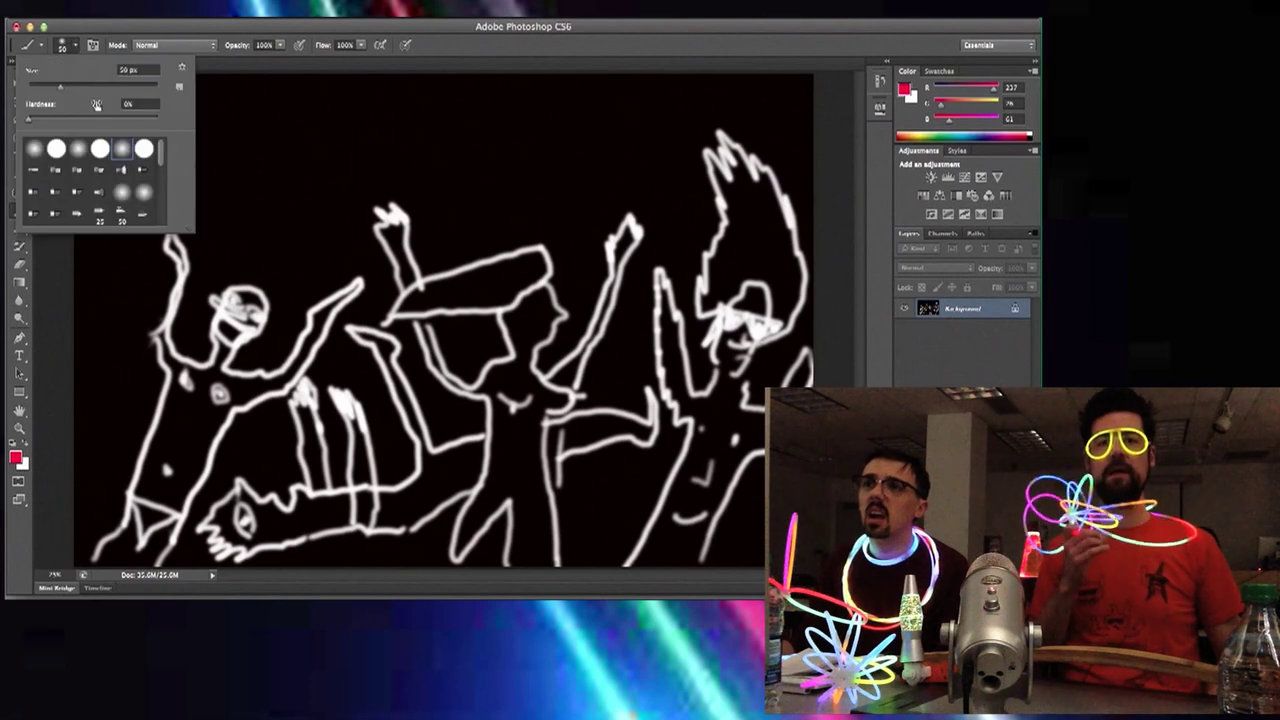
left_click_drag(82, 88, 88, 90)
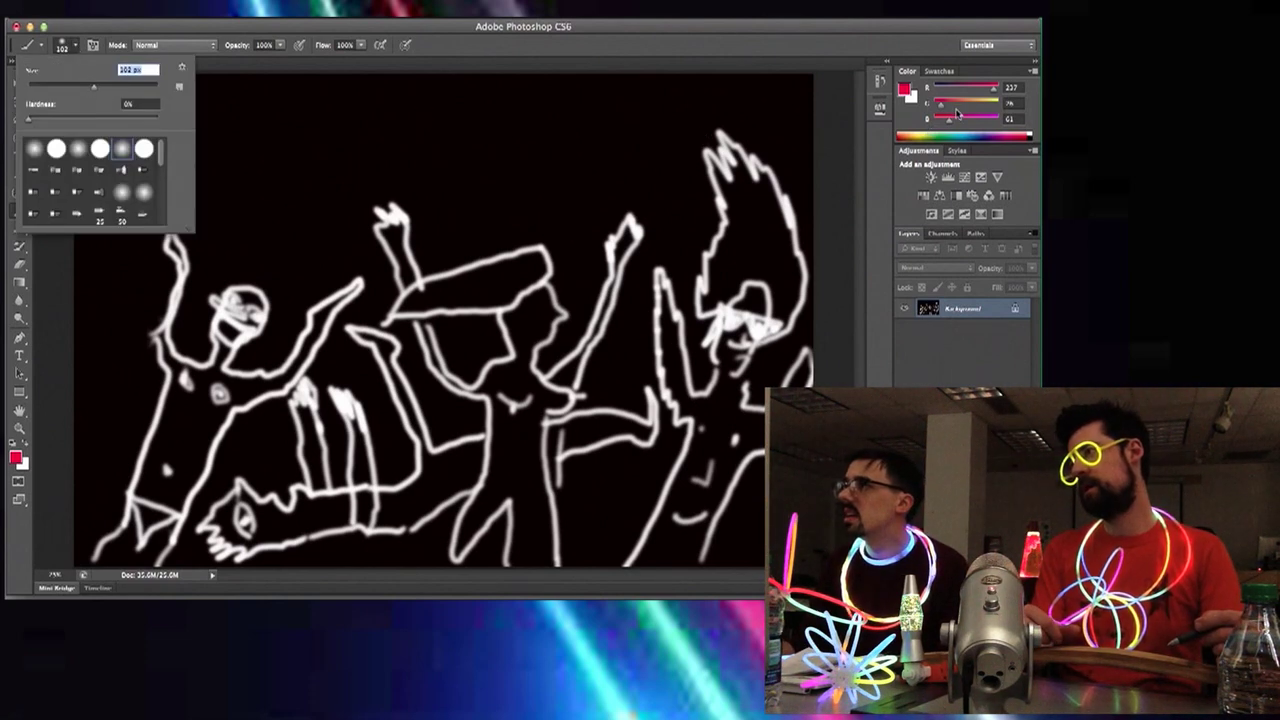
left_click_drag(950, 122, 985, 120)
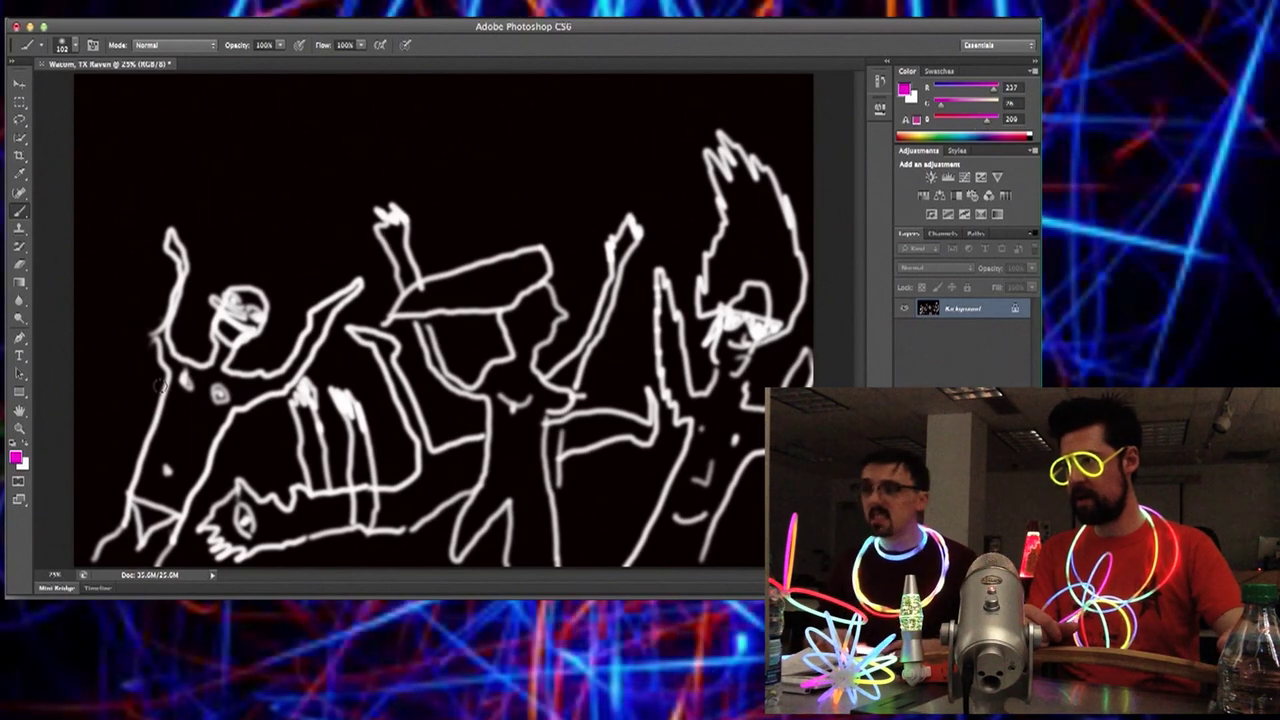
Drag loose magenta streaks across the lower-left dancers and the other figures.
mouse_move(114, 466)
left_mouse_down()
mouse_move(212, 437)
mouse_move(100, 422)
mouse_move(174, 399)
mouse_move(348, 387)
mouse_move(427, 360)
mouse_move(480, 386)
mouse_move(629, 364)
mouse_move(390, 302)
mouse_move(213, 297)
mouse_move(179, 320)
mouse_move(174, 270)
mouse_move(225, 262)
mouse_move(313, 278)
mouse_move(306, 256)
mouse_move(361, 191)
mouse_move(419, 232)
mouse_move(460, 240)
mouse_move(472, 261)
mouse_move(523, 186)
mouse_move(511, 186)
mouse_move(522, 231)
mouse_move(580, 208)
mouse_move(609, 252)
mouse_move(666, 178)
mouse_move(697, 217)
mouse_move(670, 201)
mouse_move(640, 295)
mouse_move(673, 313)
mouse_move(656, 373)
mouse_move(706, 480)
mouse_move(668, 403)
mouse_move(518, 386)
mouse_move(517, 447)
mouse_move(572, 512)
left_mouse_up()
mouse_move(607, 436)
left_mouse_down()
mouse_move(426, 440)
mouse_move(622, 414)
left_mouse_up()
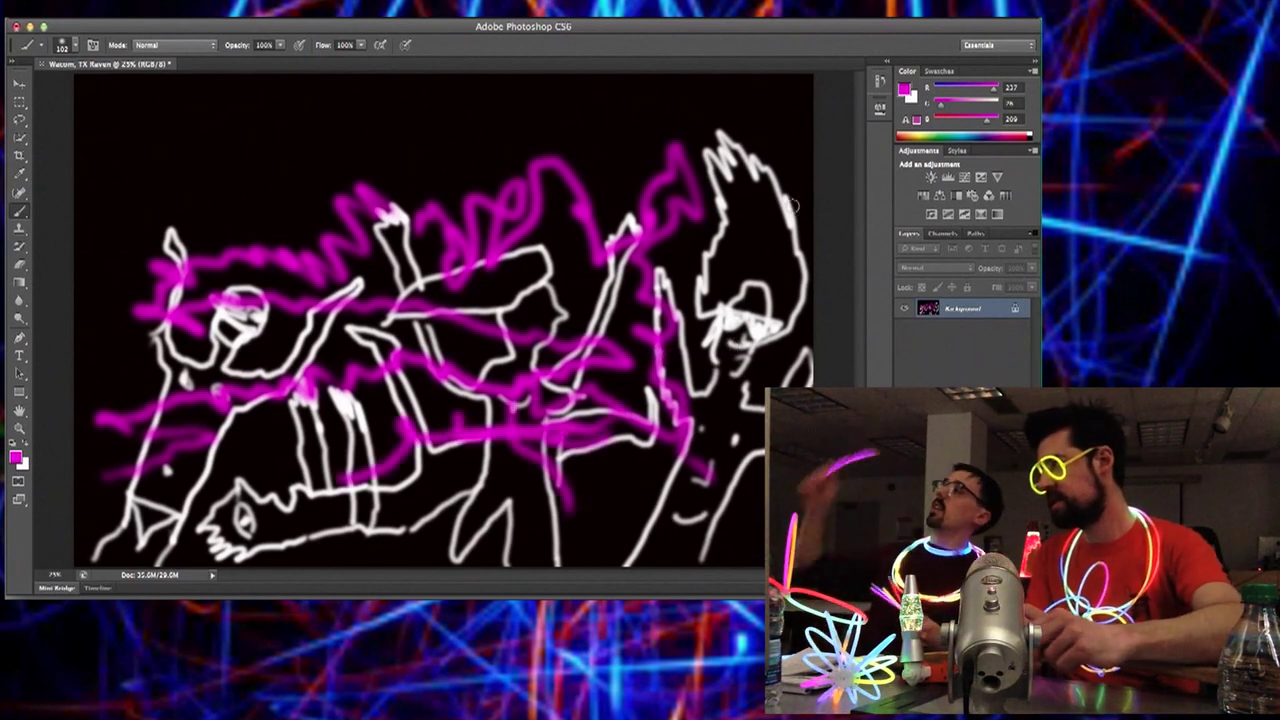
Pick green and paint short dashes along the top and over the first dancer's head.
left_click(951, 133)
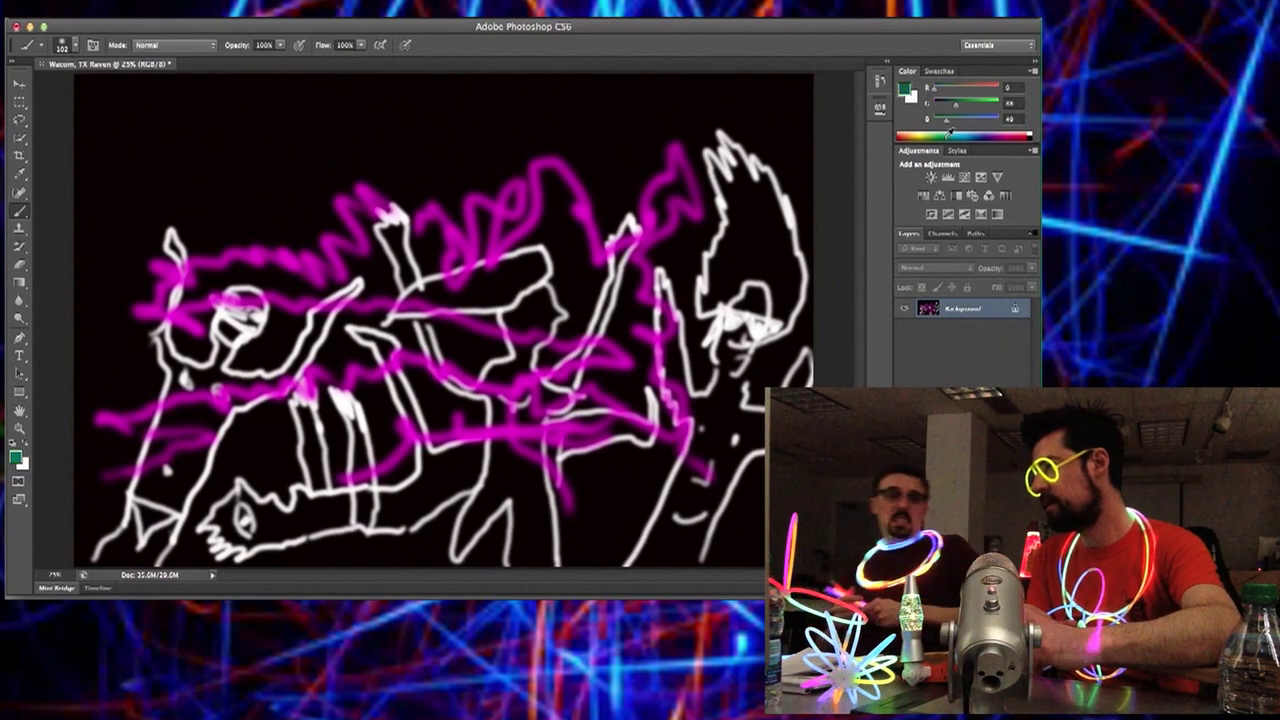
left_click_drag(947, 133, 951, 129)
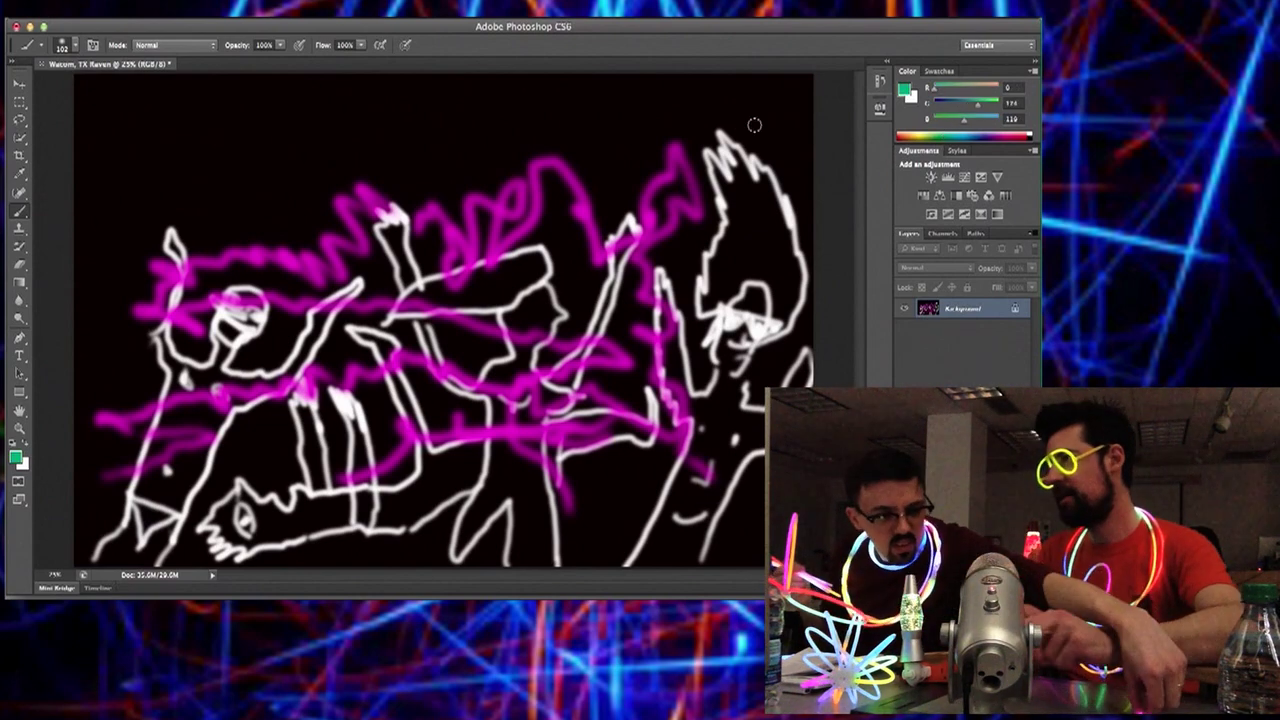
mouse_move(690, 166)
left_mouse_down()
mouse_move(569, 155)
mouse_move(593, 134)
mouse_move(472, 138)
mouse_move(400, 164)
left_mouse_up()
mouse_move(375, 172)
left_mouse_down()
mouse_move(269, 148)
mouse_move(269, 241)
mouse_move(225, 240)
mouse_move(214, 217)
mouse_move(190, 300)
left_mouse_up()
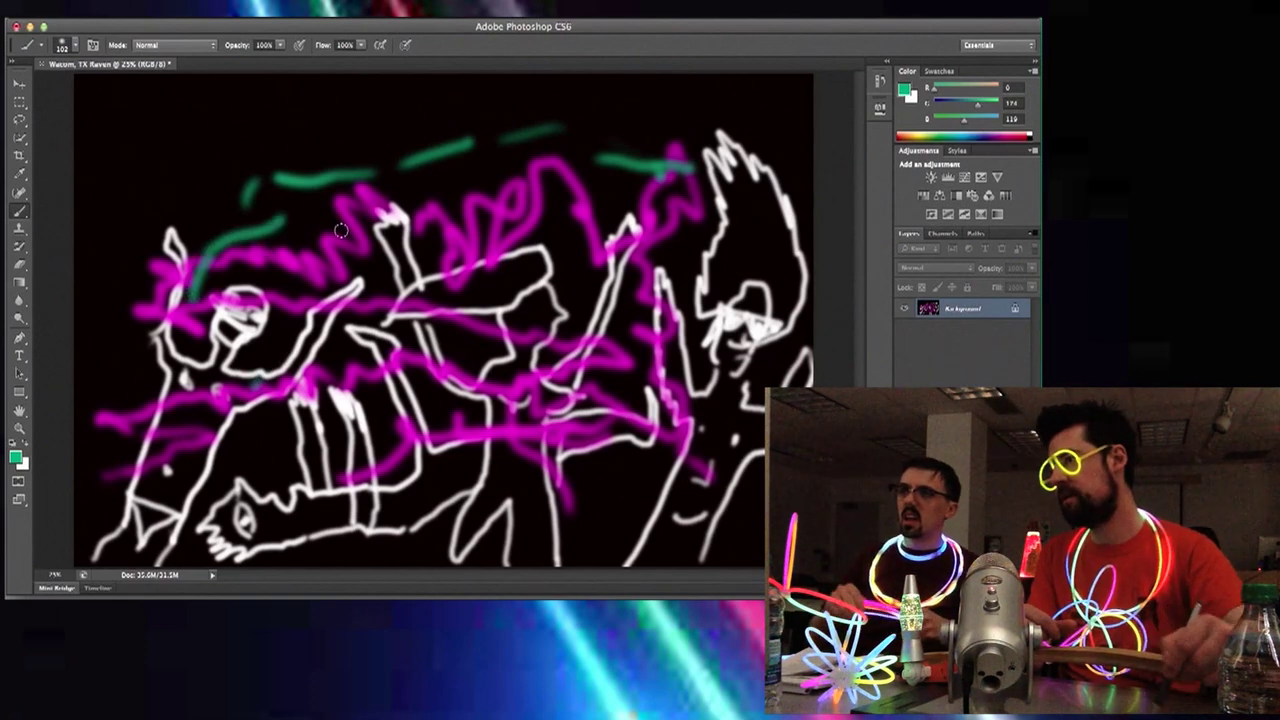
mouse_move(258, 341)
left_mouse_down()
mouse_move(215, 369)
mouse_move(238, 337)
mouse_move(223, 357)
mouse_move(208, 321)
mouse_move(267, 336)
mouse_move(226, 386)
left_mouse_up()
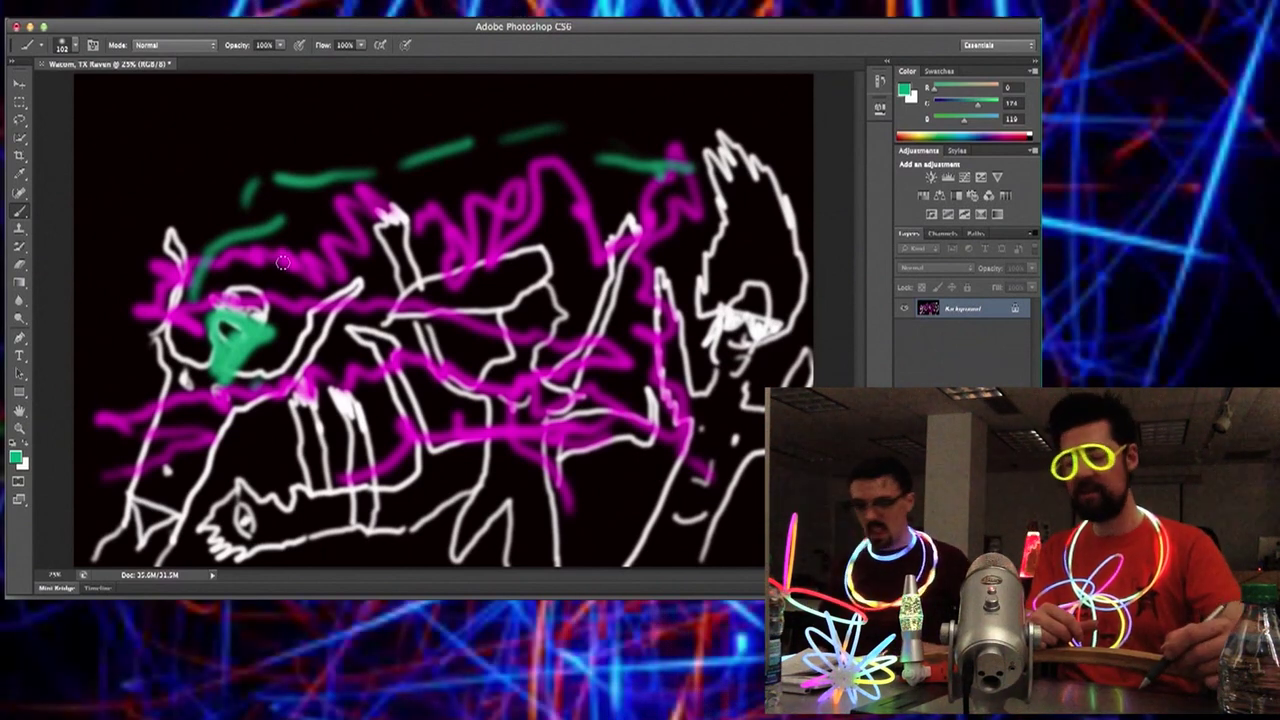
Paint green across the middle dancer's head and the right dancer's body and hair, then choose pale yellow.
mouse_move(236, 297)
left_mouse_down()
mouse_move(386, 295)
mouse_move(510, 282)
mouse_move(536, 266)
mouse_move(428, 306)
mouse_move(395, 302)
mouse_move(500, 292)
mouse_move(532, 310)
mouse_move(512, 330)
mouse_move(537, 338)
left_mouse_up()
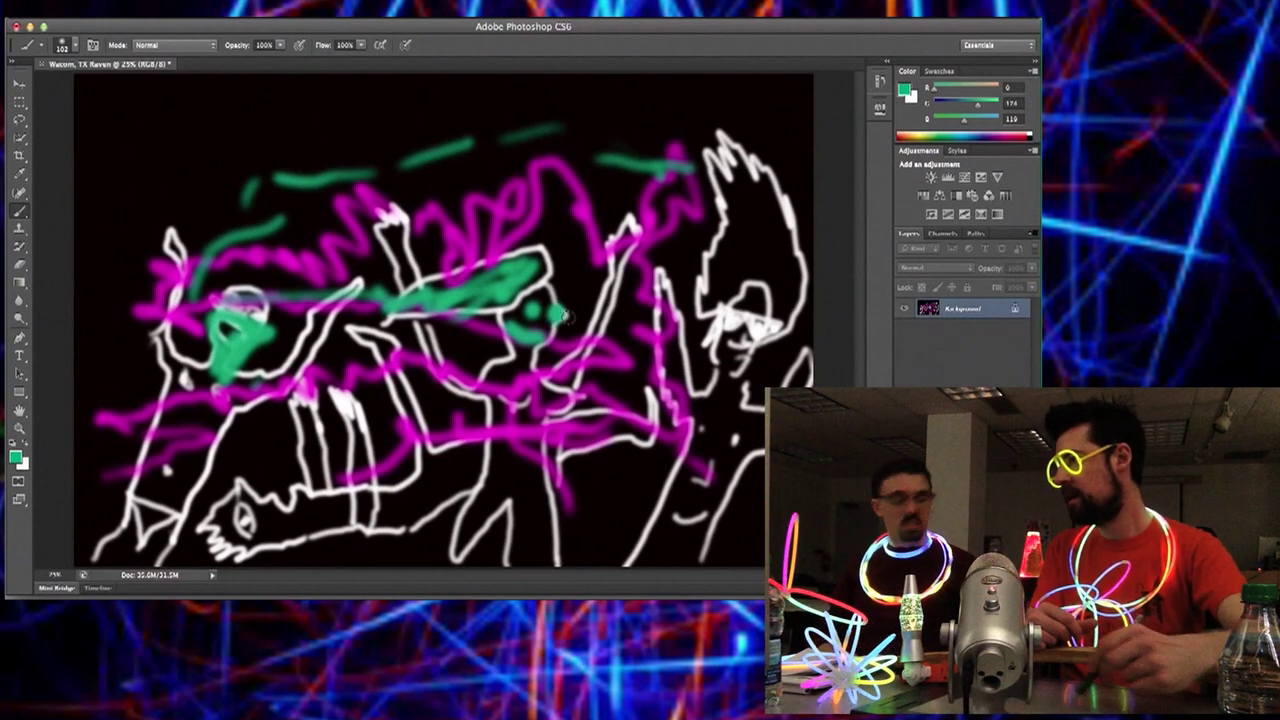
mouse_move(729, 314)
left_mouse_down()
mouse_move(688, 432)
mouse_move(716, 376)
mouse_move(710, 416)
mouse_move(726, 399)
mouse_move(686, 536)
mouse_move(752, 363)
mouse_move(743, 329)
mouse_move(724, 364)
mouse_move(745, 358)
mouse_move(733, 341)
mouse_move(706, 426)
mouse_move(737, 373)
left_mouse_up()
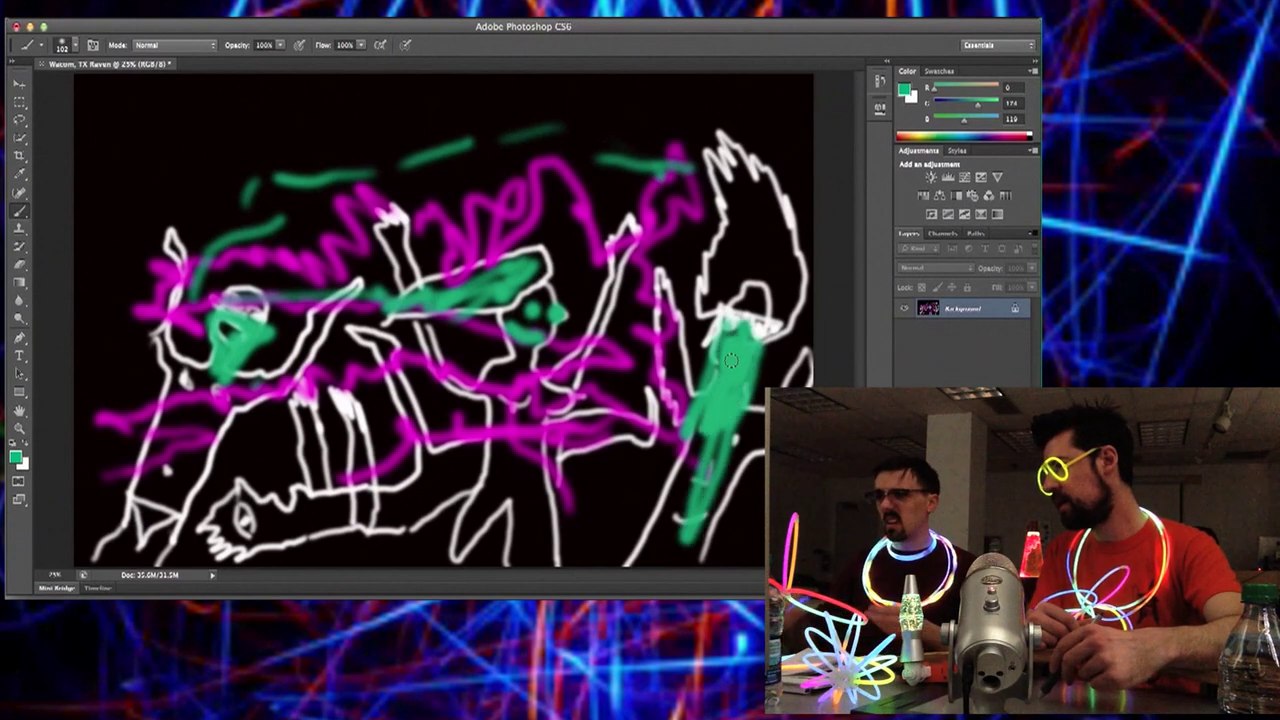
mouse_move(800, 292)
left_mouse_down()
mouse_move(761, 179)
mouse_move(757, 218)
mouse_move(741, 167)
mouse_move(741, 209)
mouse_move(709, 278)
mouse_move(742, 247)
mouse_move(772, 291)
mouse_move(790, 250)
left_mouse_up()
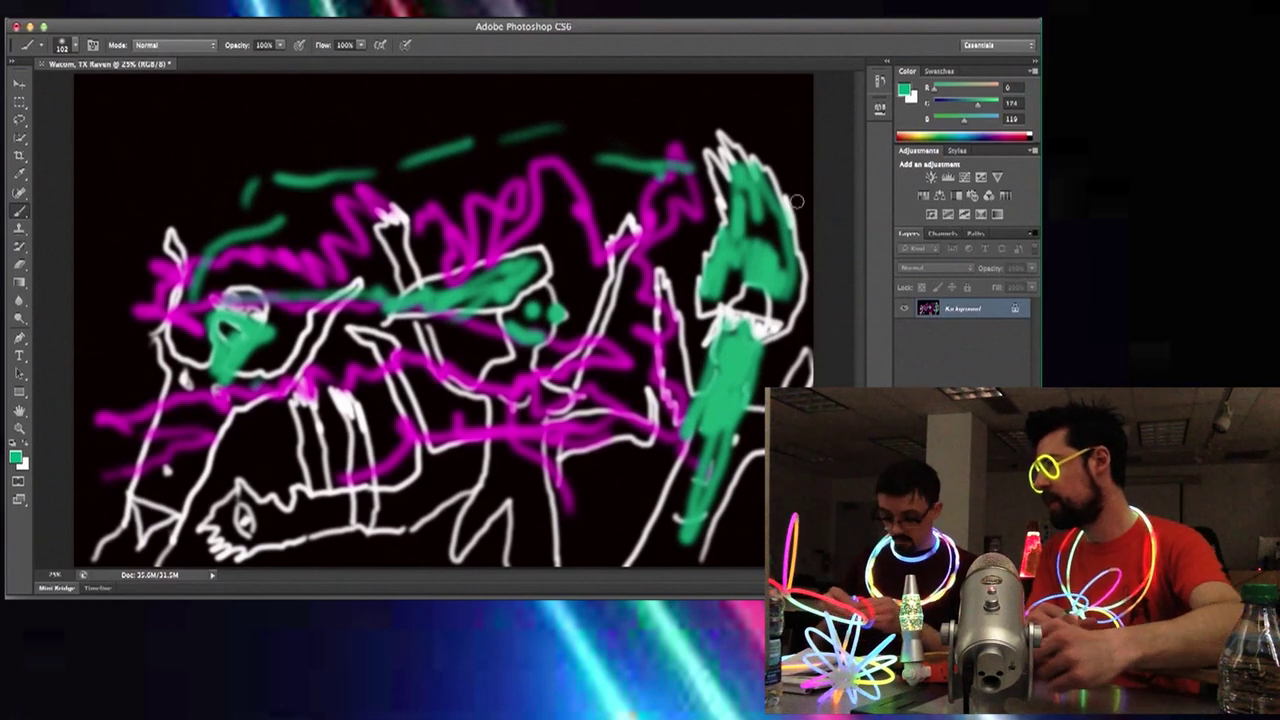
left_click_drag(924, 130, 923, 123)
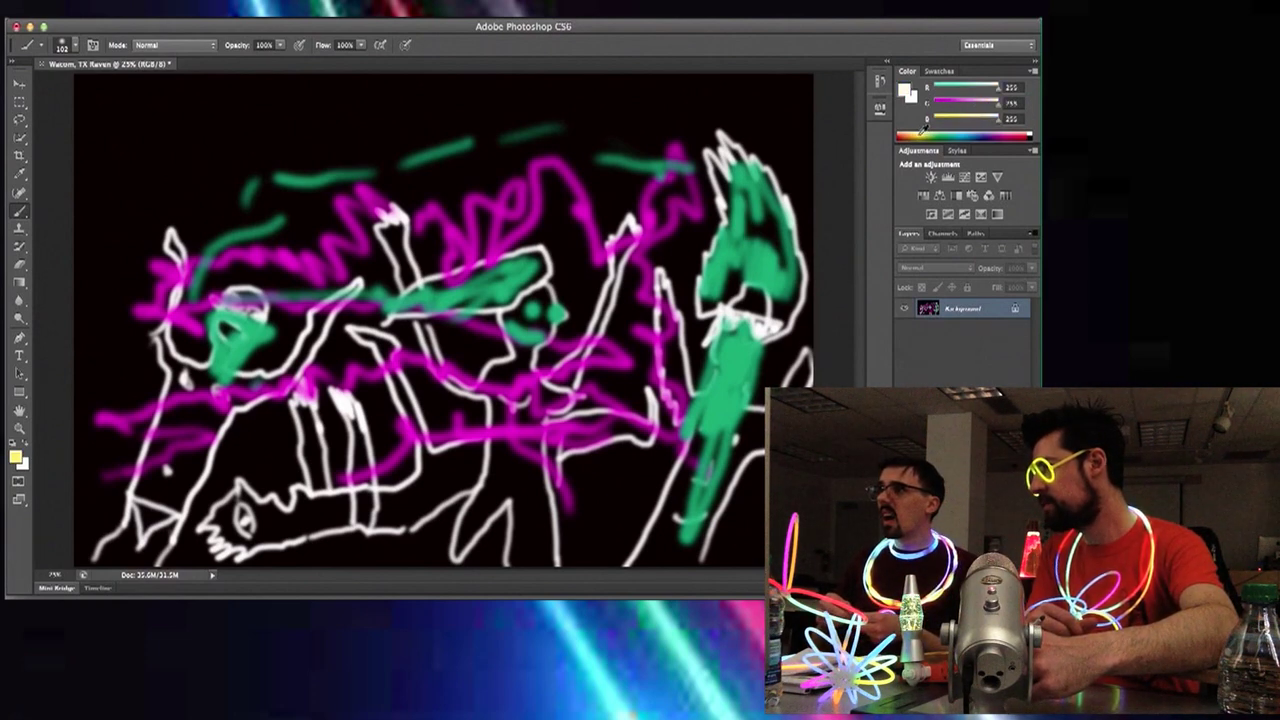
Paint yellow strokes along the top, X marks and letters at upper left, and a streak below the middle dancer.
mouse_move(490, 190)
left_mouse_down()
mouse_move(340, 198)
mouse_move(280, 284)
mouse_move(230, 198)
mouse_move(290, 165)
mouse_move(415, 155)
mouse_move(500, 180)
mouse_move(540, 105)
mouse_move(592, 135)
mouse_move(565, 158)
mouse_move(491, 122)
left_mouse_up()
left_click(310, 225)
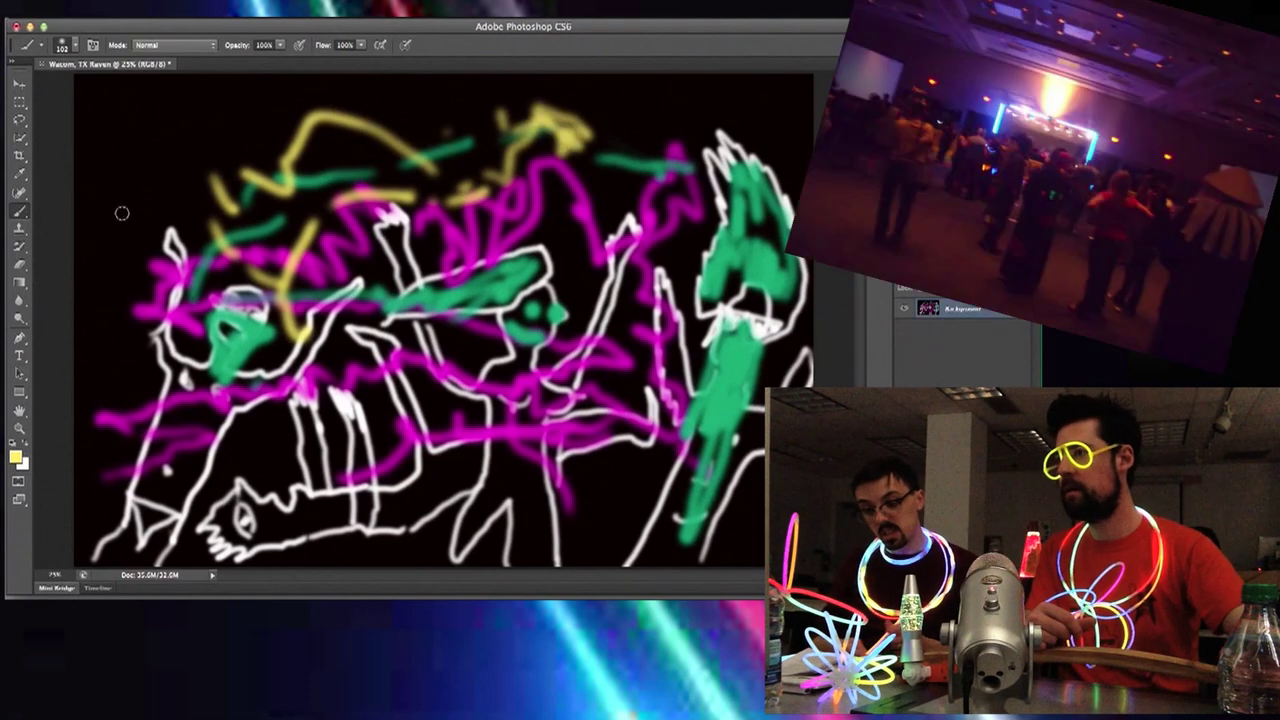
mouse_move(118, 214)
left_mouse_down()
mouse_move(103, 220)
mouse_move(140, 208)
mouse_move(142, 258)
left_mouse_up()
left_click_drag(170, 175, 150, 212)
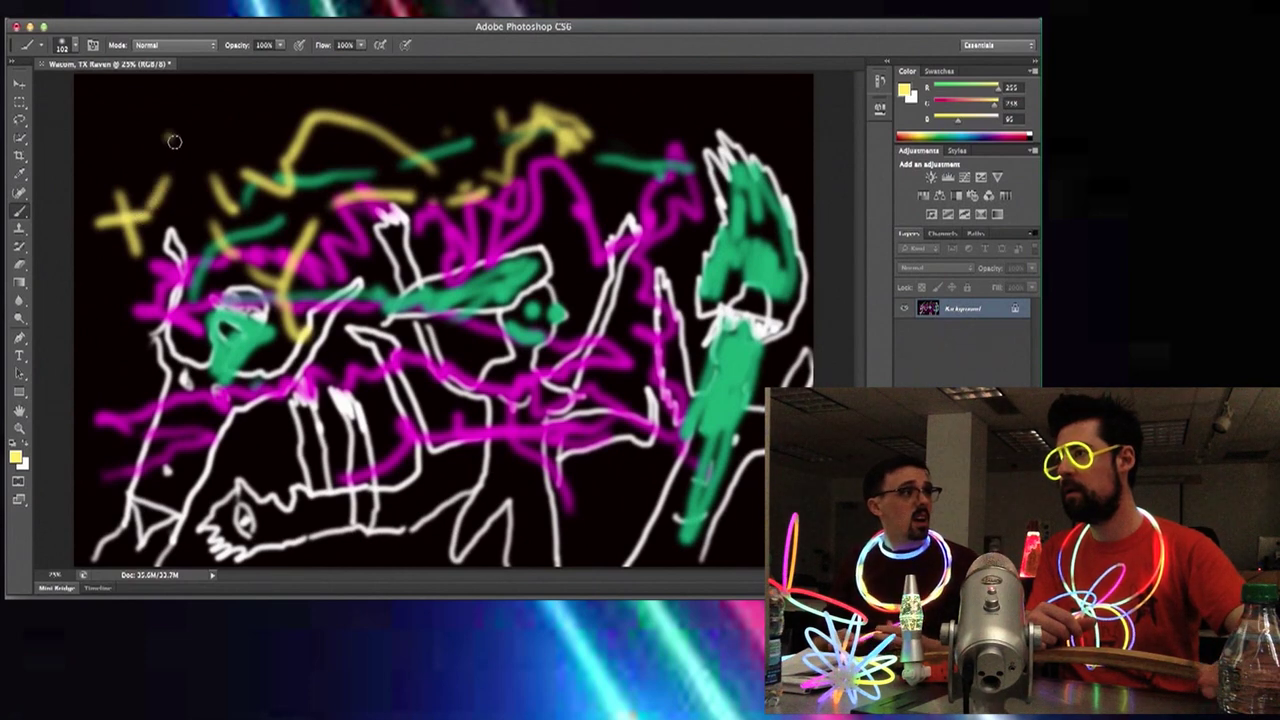
mouse_move(175, 142)
left_mouse_down()
mouse_move(205, 172)
mouse_move(195, 145)
mouse_move(226, 122)
mouse_move(258, 138)
mouse_move(236, 155)
left_mouse_up()
left_click_drag(296, 94, 270, 130)
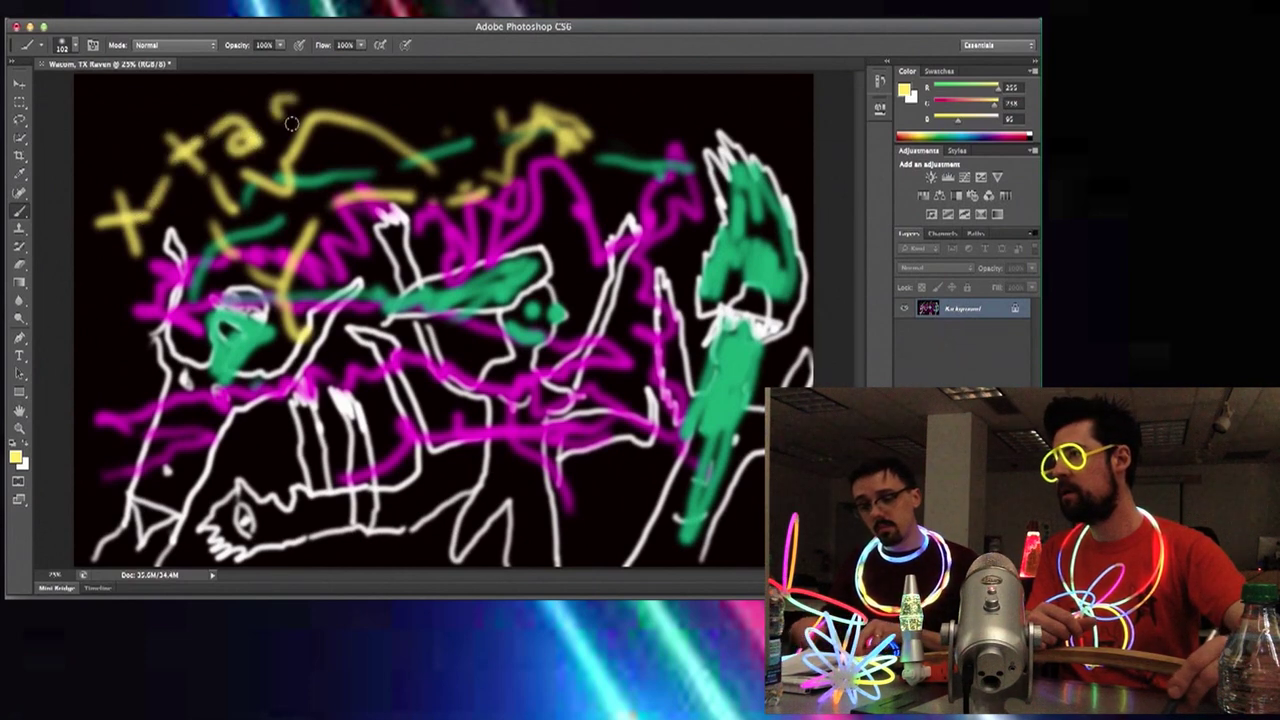
mouse_move(326, 94)
left_mouse_down()
mouse_move(356, 88)
mouse_move(362, 99)
mouse_move(354, 147)
mouse_move(335, 139)
mouse_move(350, 121)
mouse_move(391, 114)
left_mouse_up()
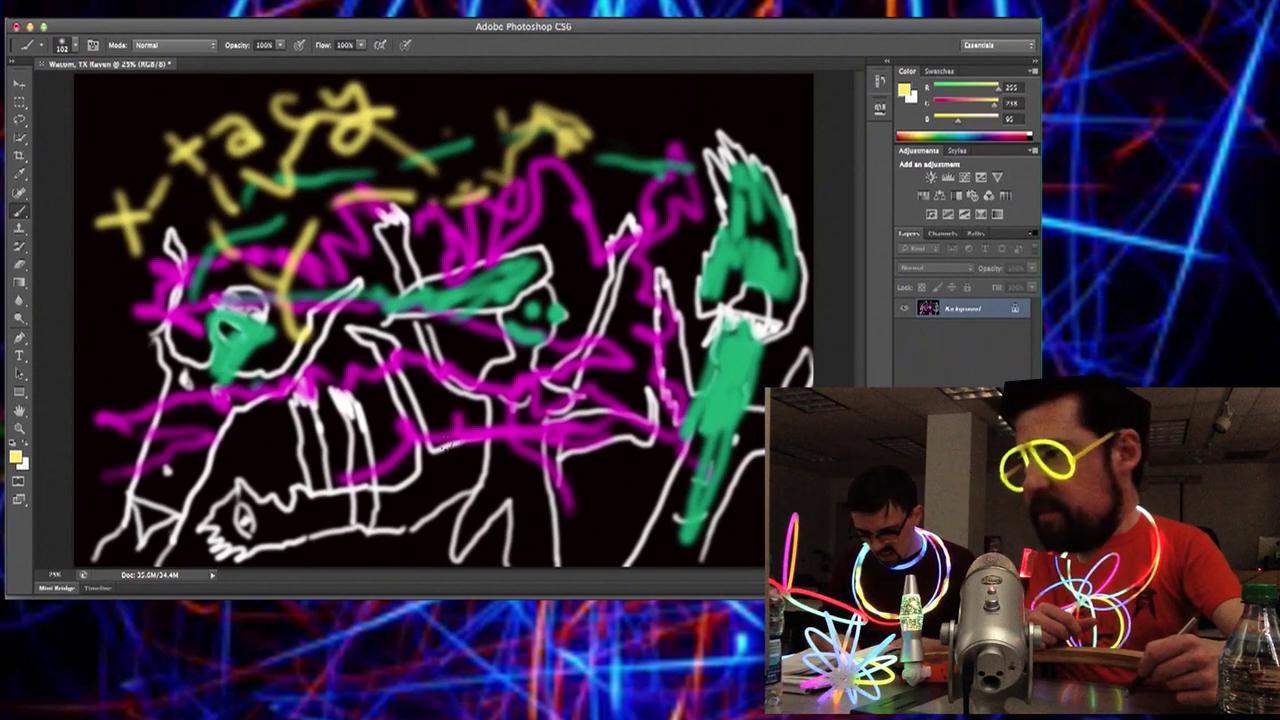
mouse_move(418, 455)
left_mouse_down()
mouse_move(468, 380)
mouse_move(430, 450)
mouse_move(520, 380)
mouse_move(450, 408)
mouse_move(420, 465)
mouse_move(430, 425)
mouse_move(508, 400)
left_mouse_up()
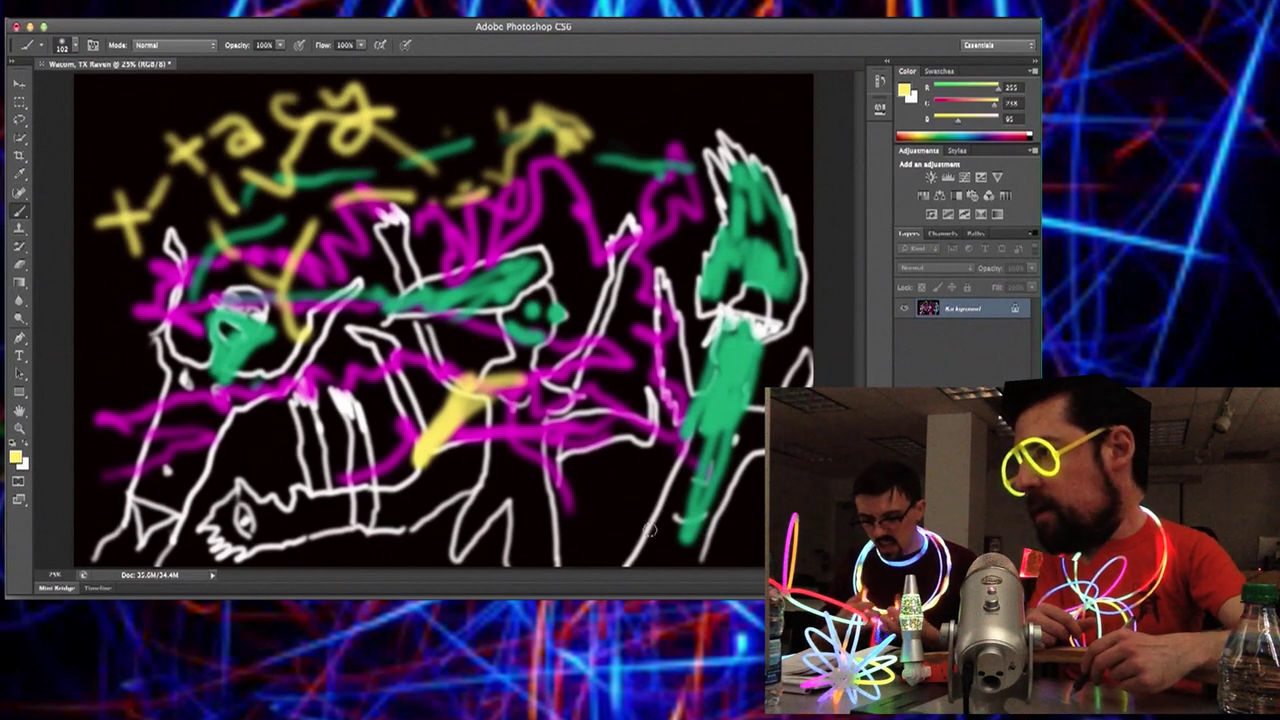
Sweep curved yellow strokes along the bottom, across the lower left and up the left edge.
mouse_move(650, 530)
left_mouse_down()
mouse_move(627, 443)
mouse_move(578, 418)
left_mouse_up()
mouse_move(635, 523)
left_mouse_down()
mouse_move(612, 460)
mouse_move(601, 469)
left_mouse_up()
mouse_move(636, 523)
left_mouse_down()
mouse_move(587, 484)
mouse_move(533, 507)
mouse_move(624, 529)
mouse_move(596, 511)
mouse_move(524, 518)
mouse_move(461, 547)
mouse_move(429, 476)
left_mouse_up()
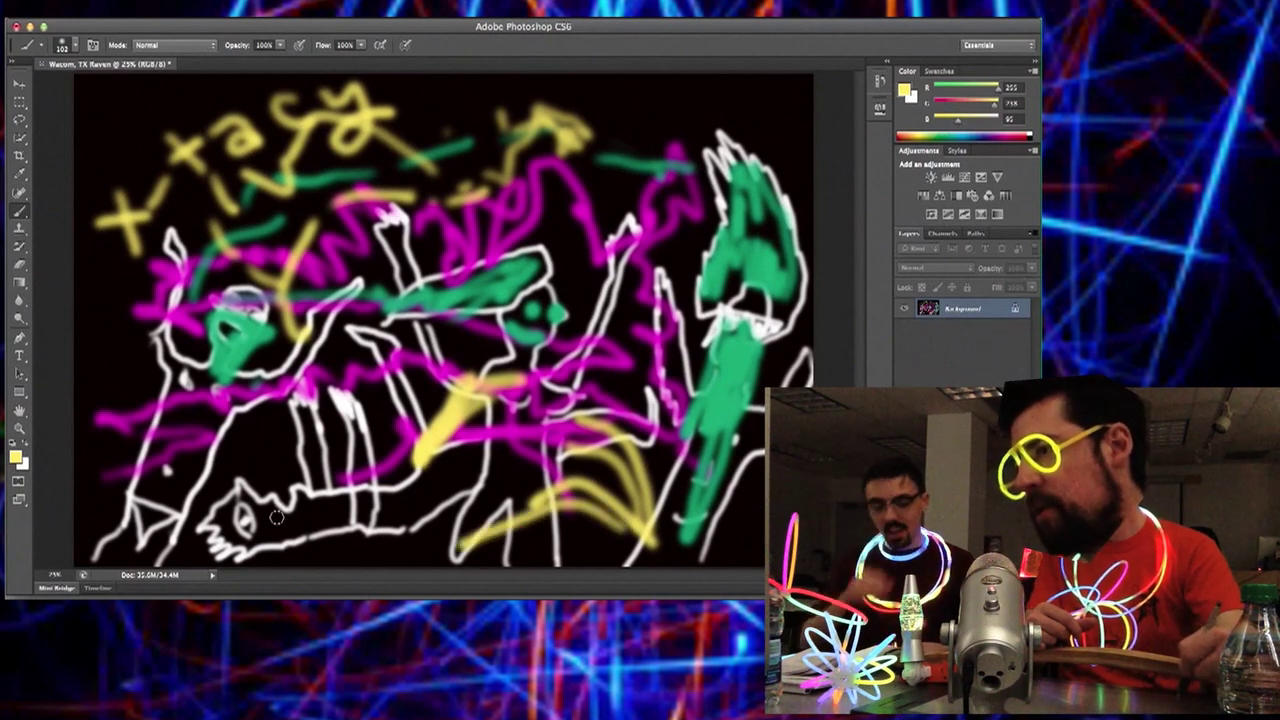
mouse_move(155, 520)
left_mouse_down()
mouse_move(225, 418)
mouse_move(292, 420)
mouse_move(284, 432)
left_mouse_up()
mouse_move(216, 516)
left_mouse_down()
mouse_move(205, 522)
mouse_move(270, 485)
mouse_move(350, 475)
left_mouse_up()
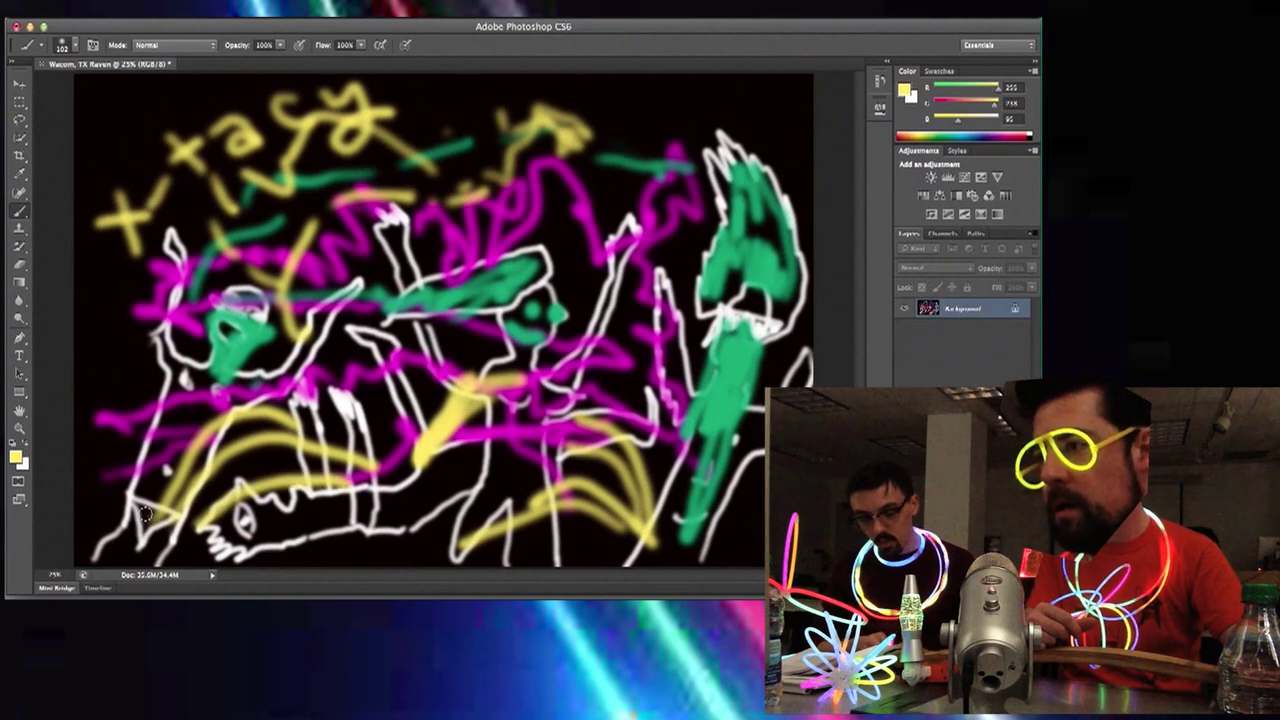
mouse_move(145, 515)
left_mouse_down()
mouse_move(113, 563)
mouse_move(166, 550)
mouse_move(194, 511)
mouse_move(113, 483)
mouse_move(94, 440)
mouse_move(110, 402)
left_mouse_up()
mouse_move(132, 432)
left_mouse_down()
mouse_move(99, 310)
mouse_move(93, 357)
mouse_move(115, 322)
left_mouse_up()
Scribble yellow diagonals and blobs over the left, middle and right dancers.
mouse_move(215, 325)
left_mouse_down()
mouse_move(256, 293)
mouse_move(333, 284)
mouse_move(248, 278)
mouse_move(250, 300)
mouse_move(226, 300)
mouse_move(213, 282)
mouse_move(285, 308)
mouse_move(288, 325)
mouse_move(328, 245)
left_mouse_up()
mouse_move(388, 284)
left_mouse_down()
mouse_move(435, 263)
mouse_move(421, 243)
mouse_move(458, 240)
left_mouse_up()
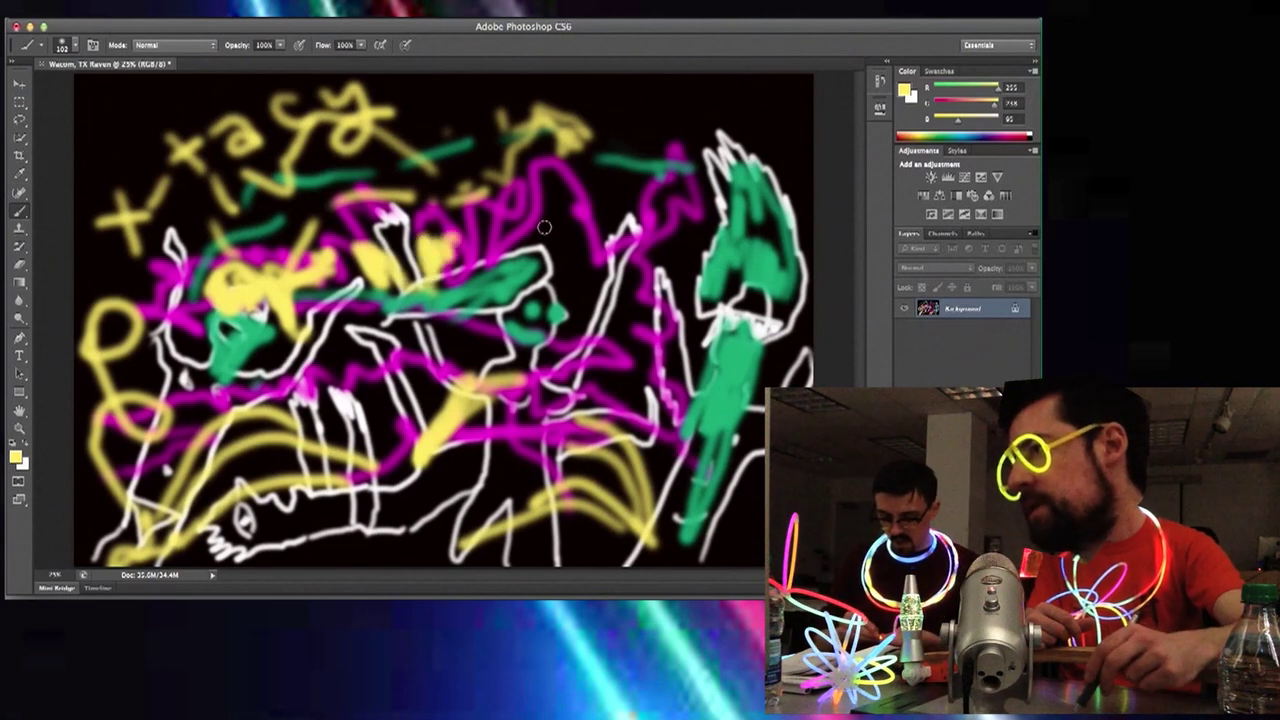
mouse_move(543, 222)
left_mouse_down()
mouse_move(577, 245)
mouse_move(562, 246)
mouse_move(583, 304)
mouse_move(569, 319)
mouse_move(586, 320)
mouse_move(562, 338)
mouse_move(625, 300)
mouse_move(622, 338)
mouse_move(632, 287)
mouse_move(644, 314)
mouse_move(626, 305)
mouse_move(640, 362)
mouse_move(600, 393)
left_mouse_up()
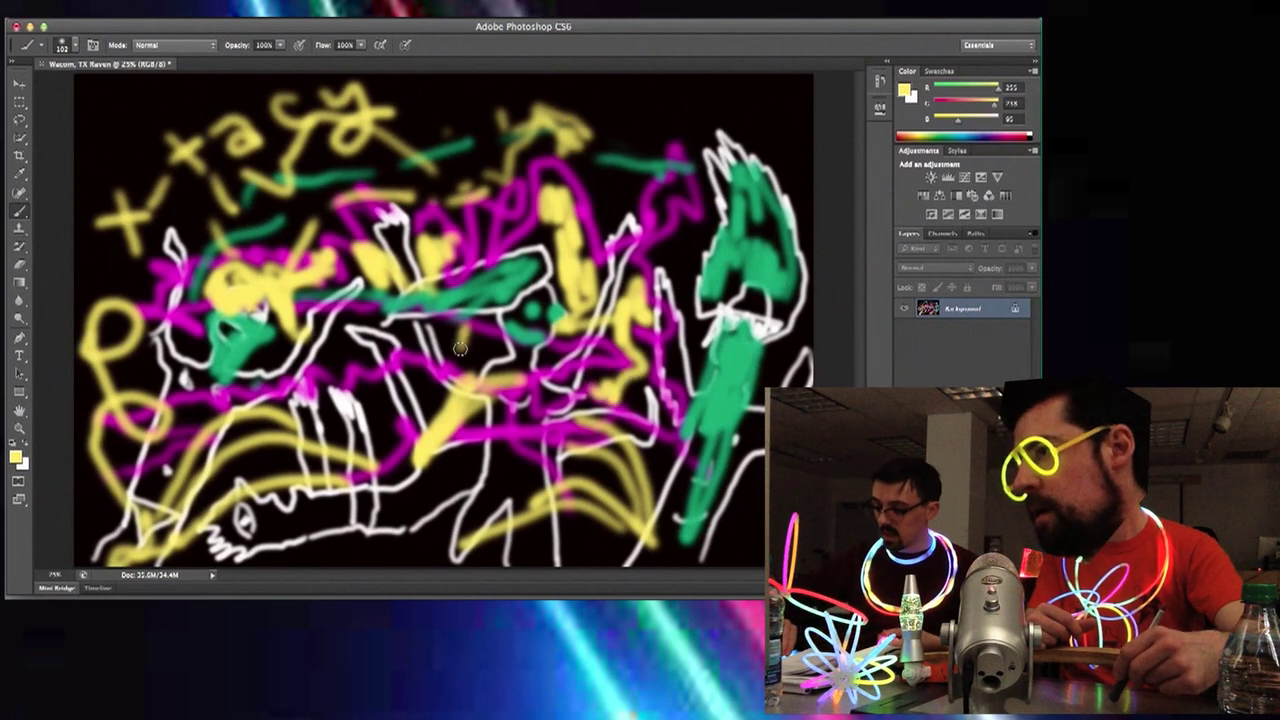
left_click_drag(463, 338, 472, 355)
Add more yellow strokes across the lower middle and along the canvas bottom to the lower right.
left_click_drag(310, 517, 387, 508)
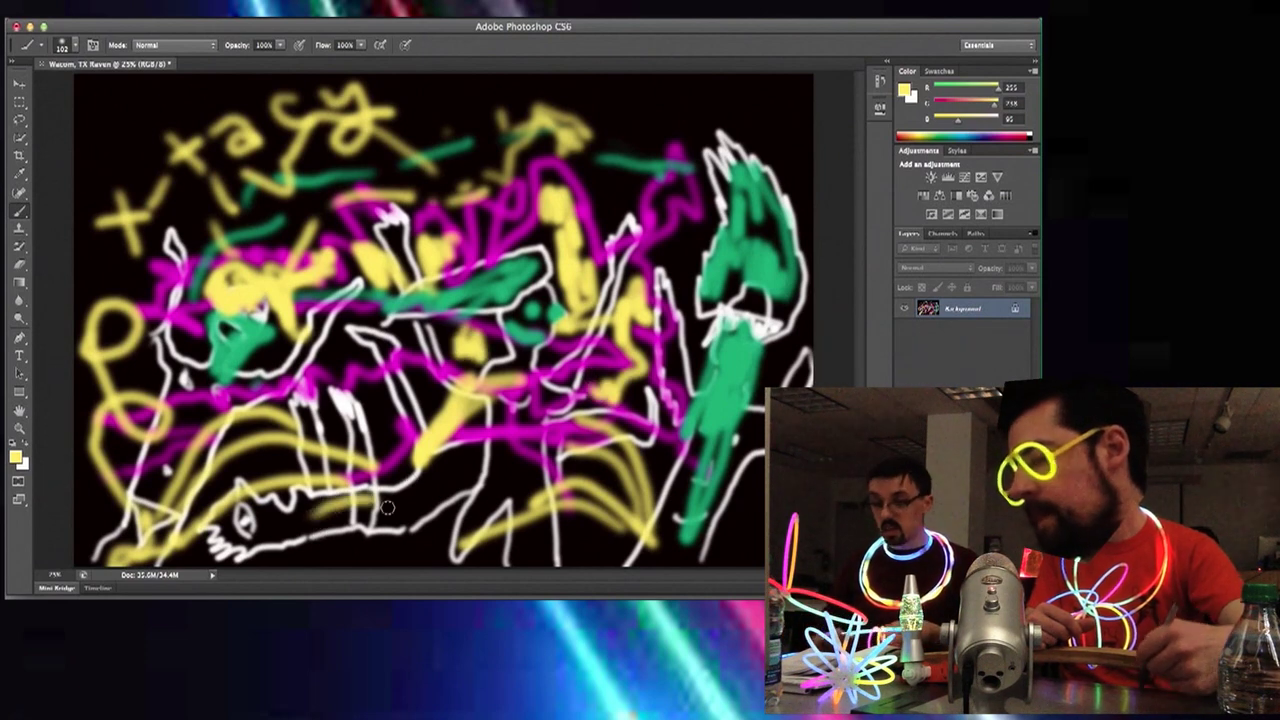
mouse_move(300, 452)
left_mouse_down()
mouse_move(360, 448)
mouse_move(245, 540)
mouse_move(392, 534)
left_mouse_up()
mouse_move(337, 463)
left_mouse_down()
mouse_move(416, 498)
mouse_move(402, 438)
mouse_move(443, 526)
mouse_move(285, 575)
left_mouse_up()
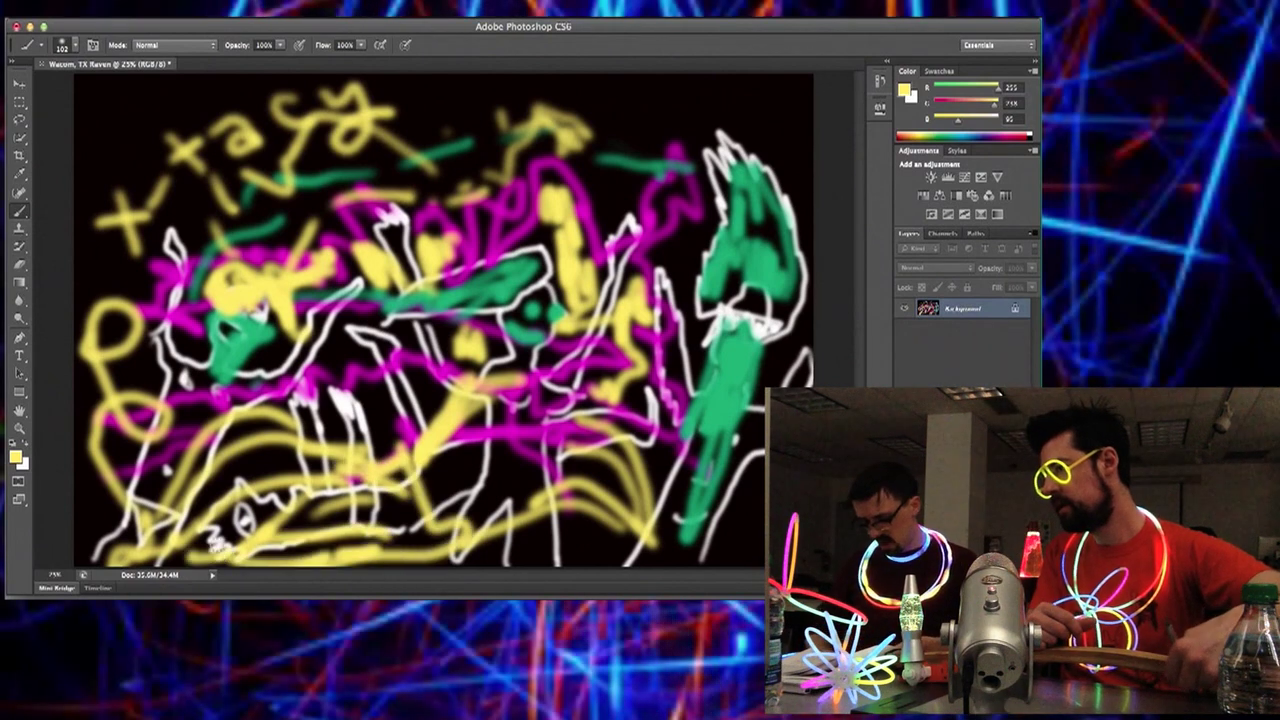
mouse_move(172, 560)
left_mouse_down()
mouse_move(452, 508)
mouse_move(415, 530)
mouse_move(718, 543)
mouse_move(768, 455)
mouse_move(789, 349)
left_mouse_up()
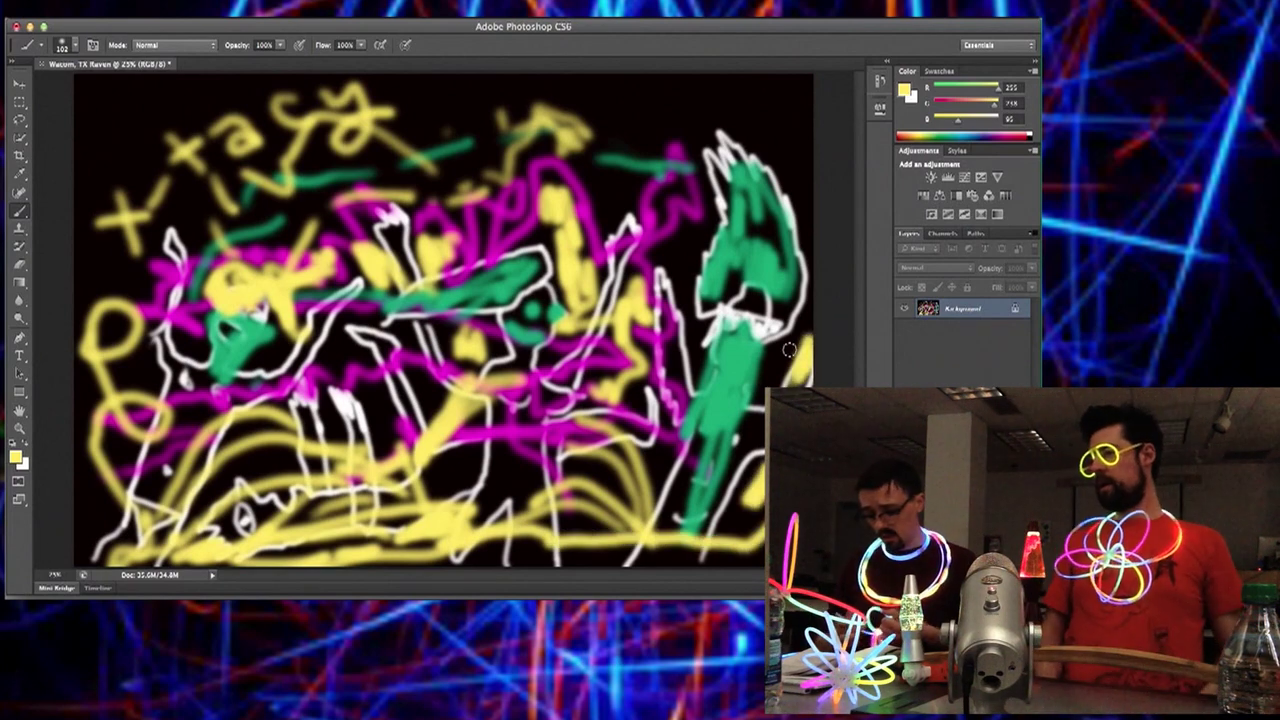